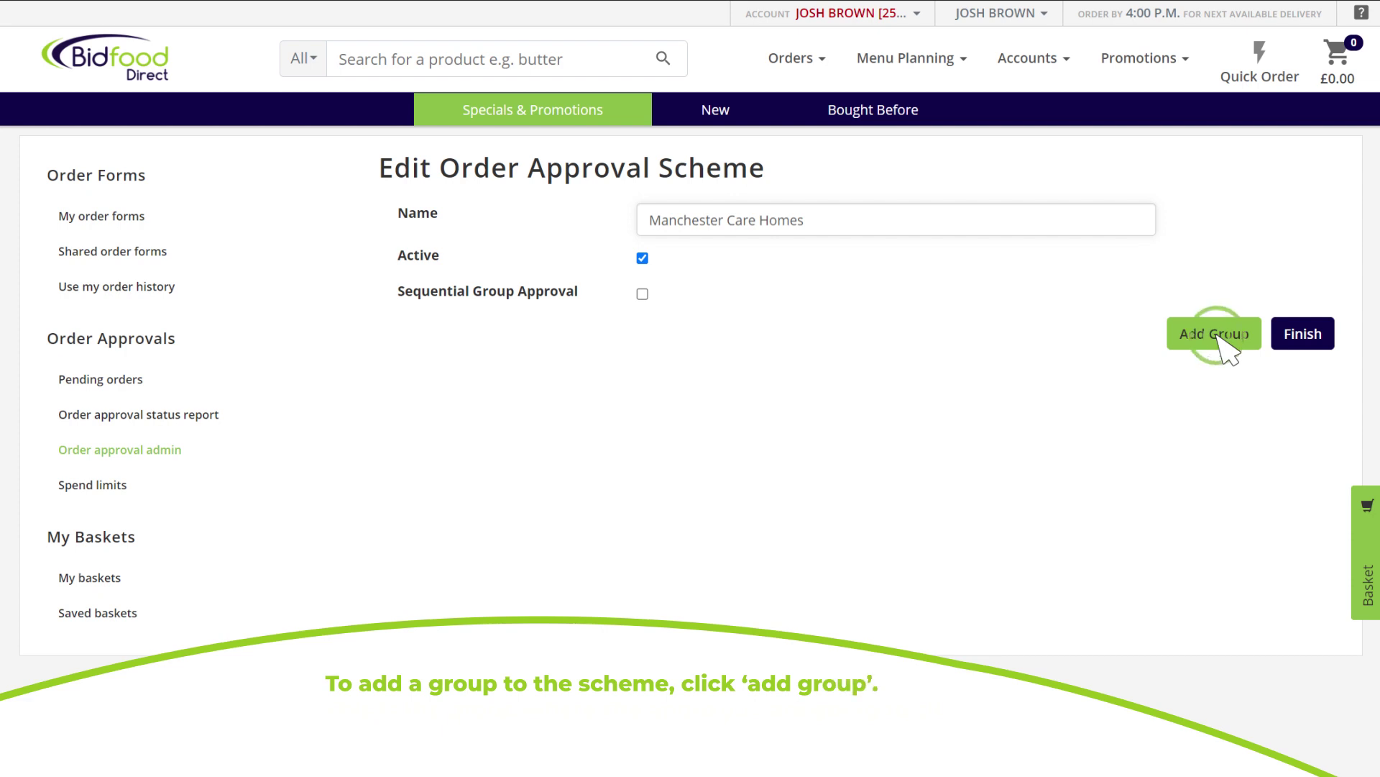
Add an approval group named Area Managers to the Manchester Care Homes scheme, with a 2-hour approval time limit and no maximum approval limit
left_click(1215, 334)
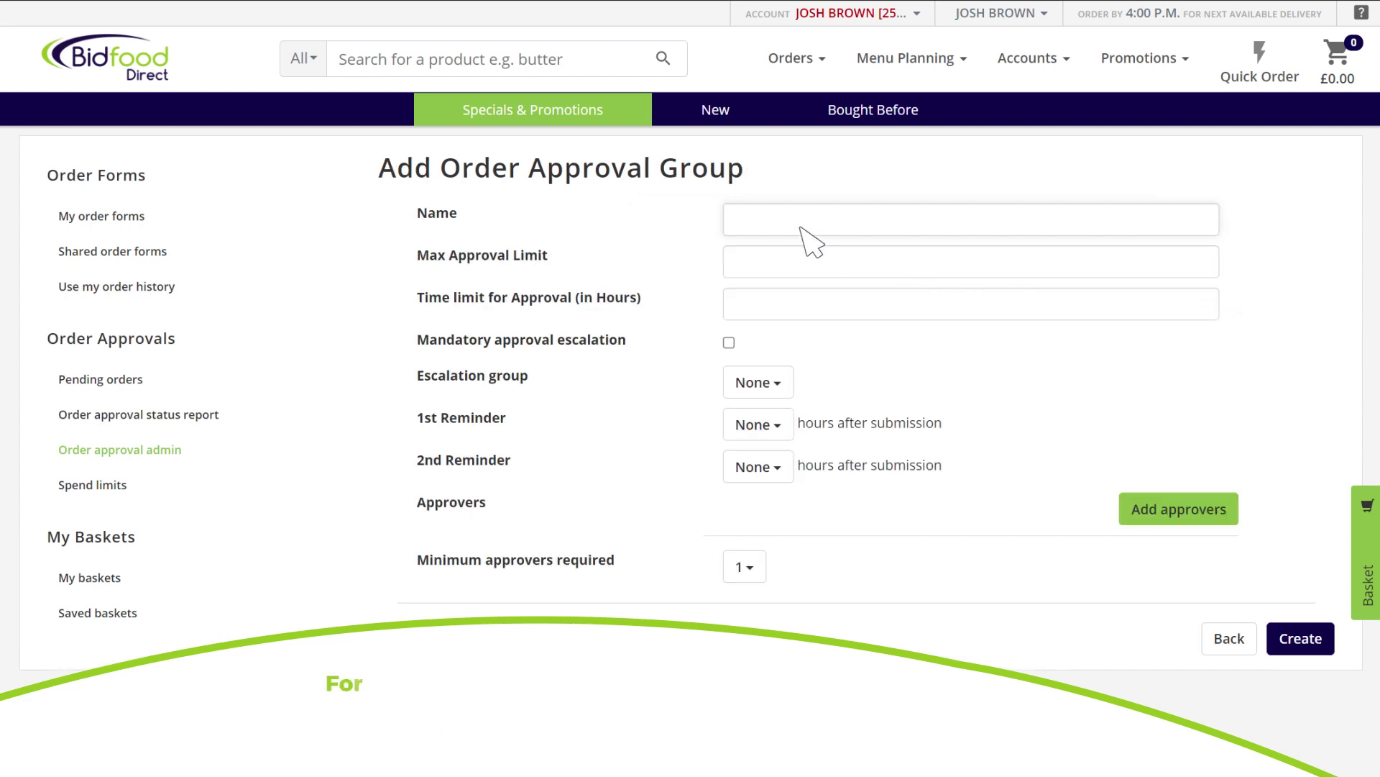
left_click(773, 221)
type("Area Managers")
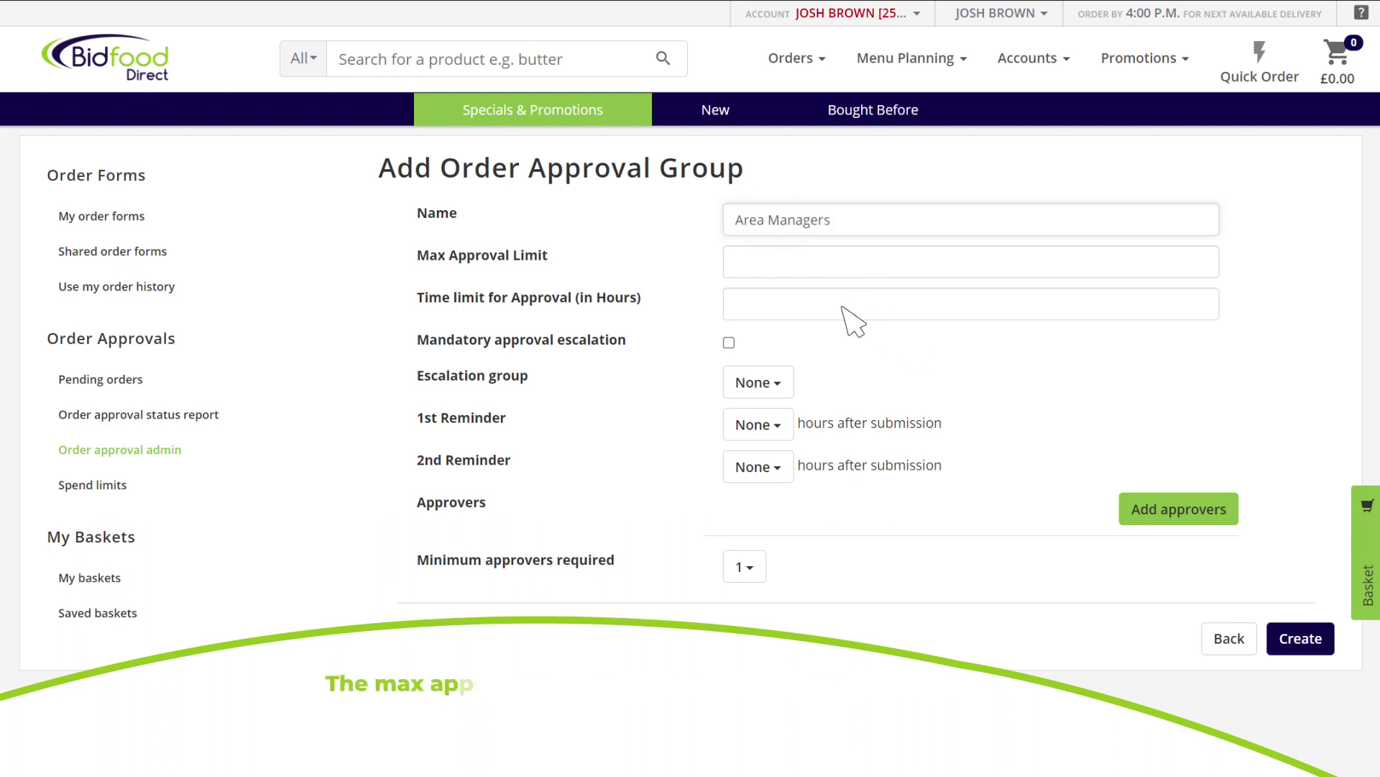
left_click(759, 267)
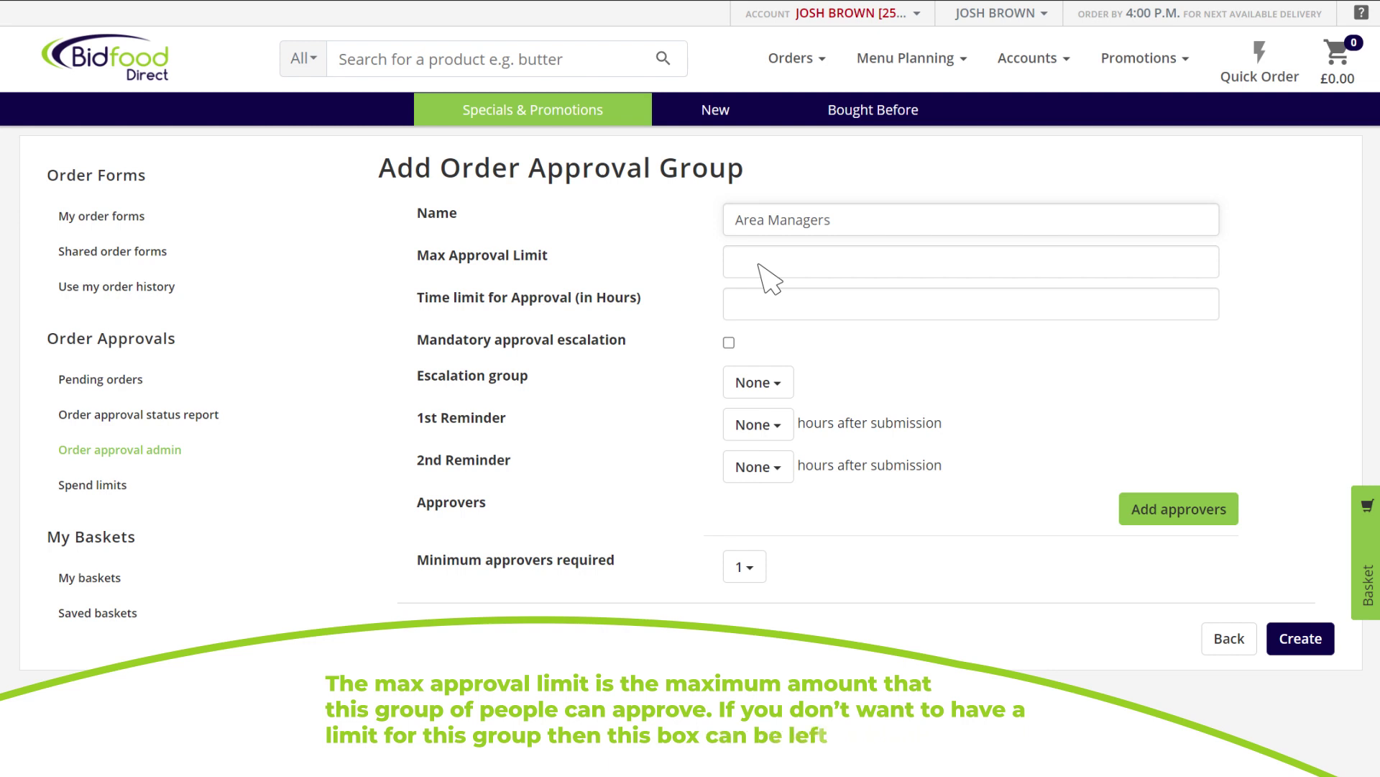
left_click(761, 305)
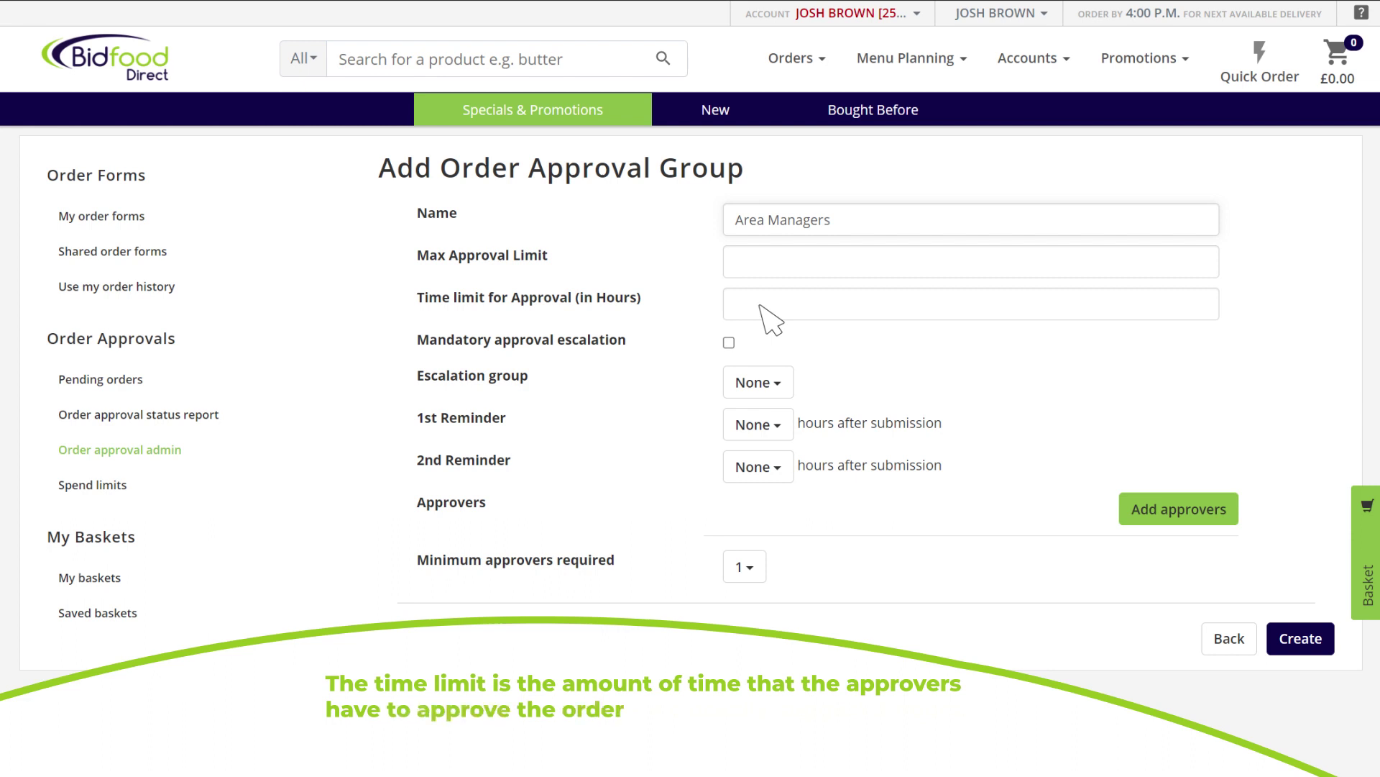
type("2")
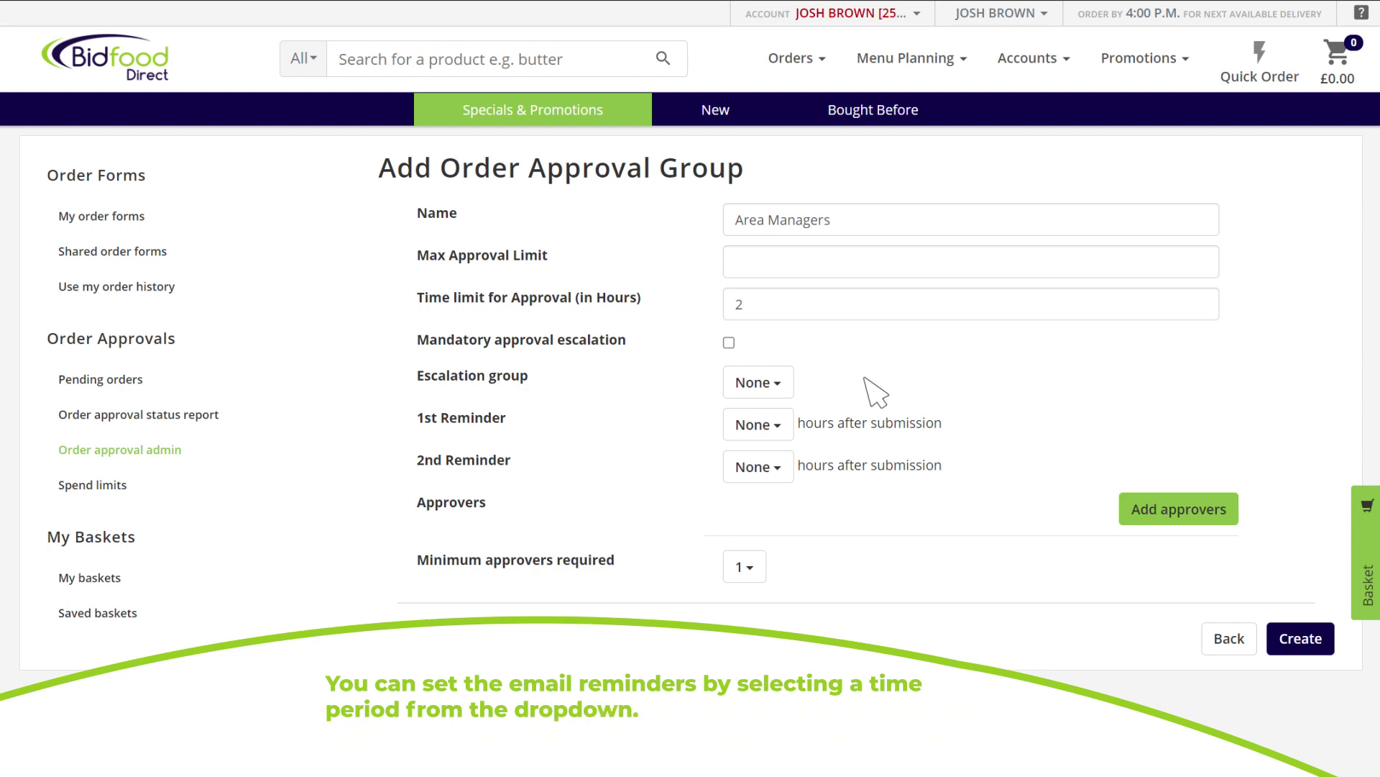
Set the group's 1st reminder to 0:30 and its 2nd reminder to 1:00 hours after submission
left_click(763, 428)
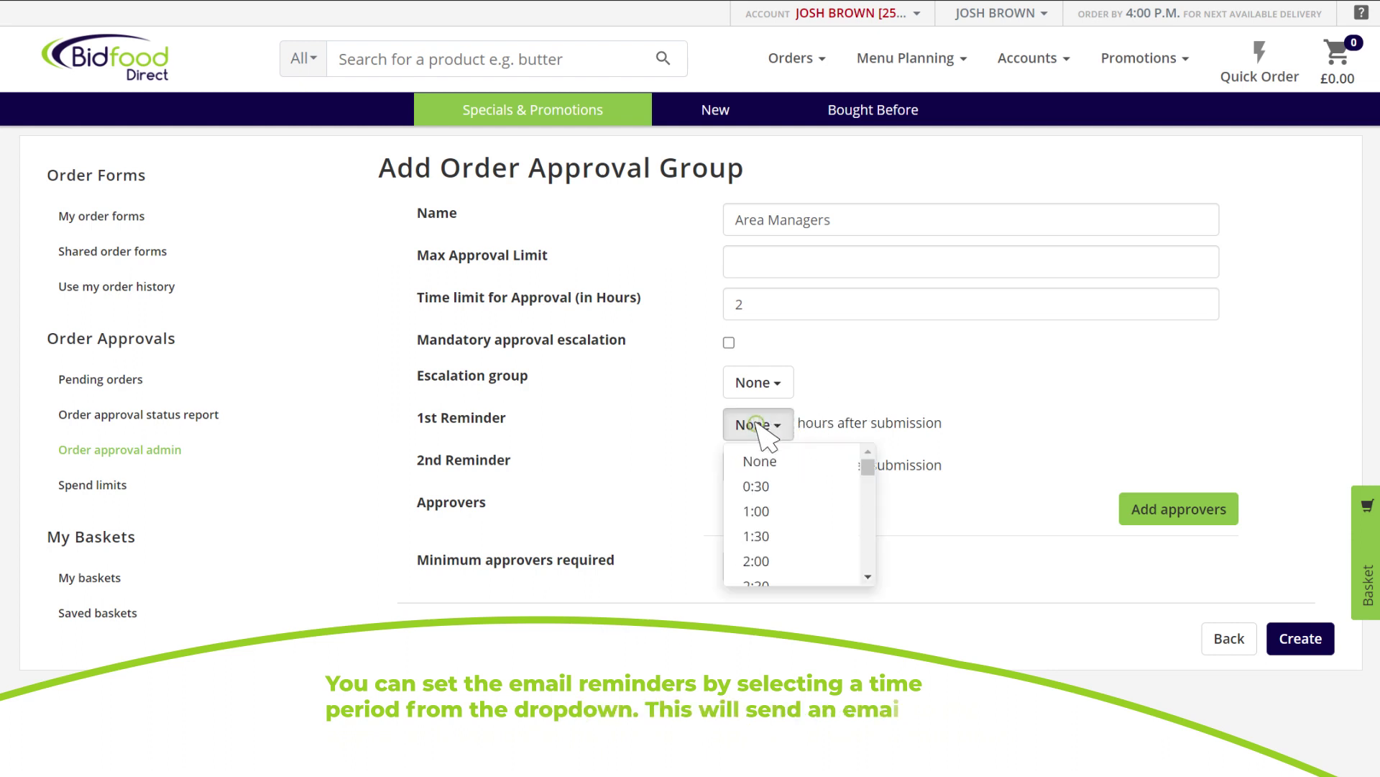
left_click(766, 487)
left_click(765, 469)
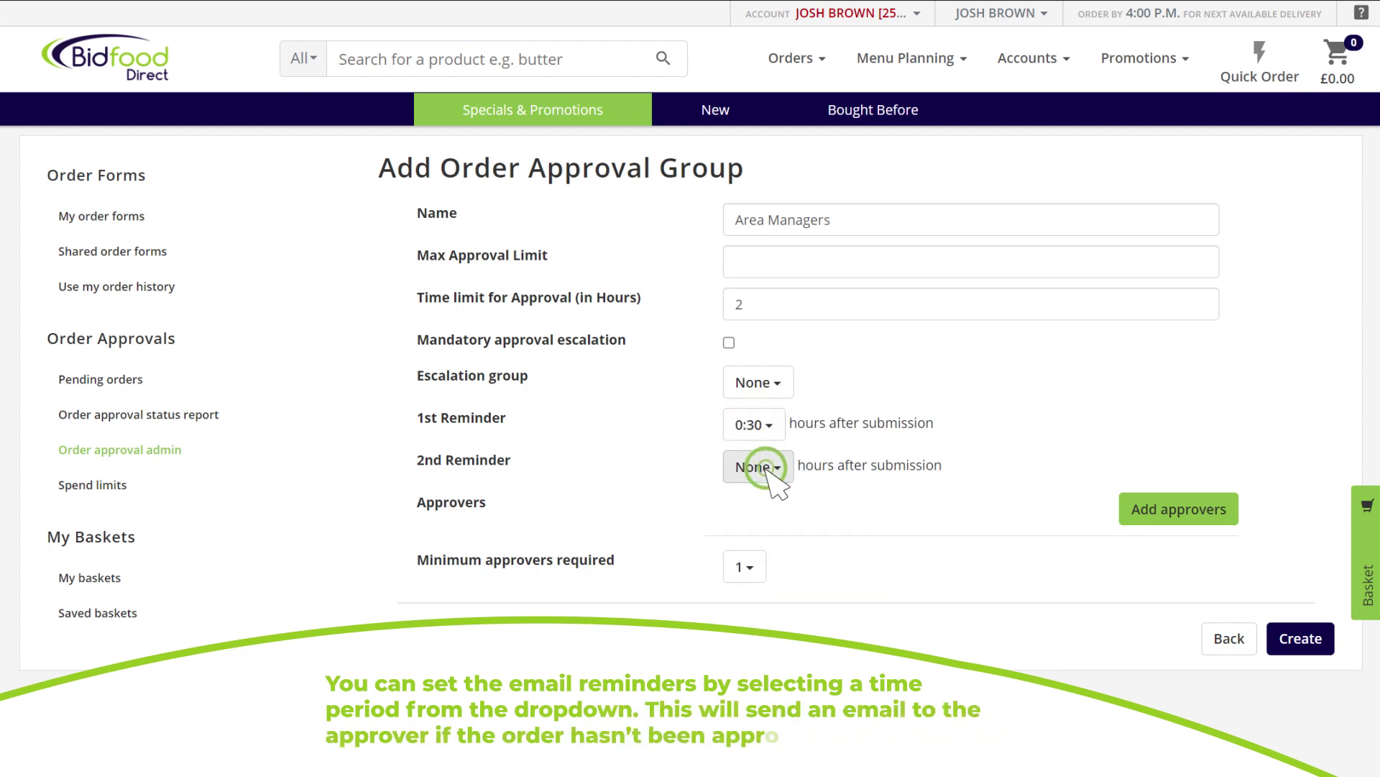
left_click(777, 553)
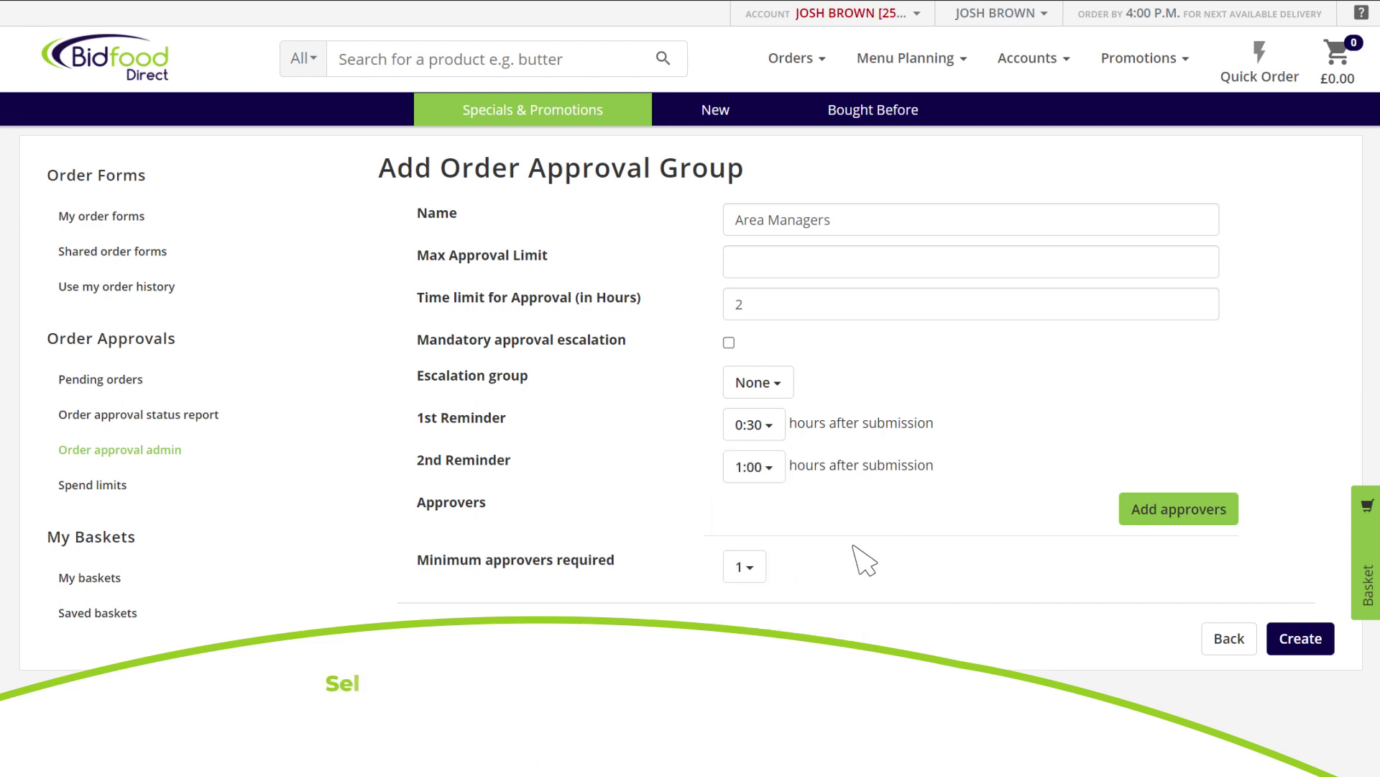
Add the listed account user as an approver and create the Area Managers group
left_click(1198, 508)
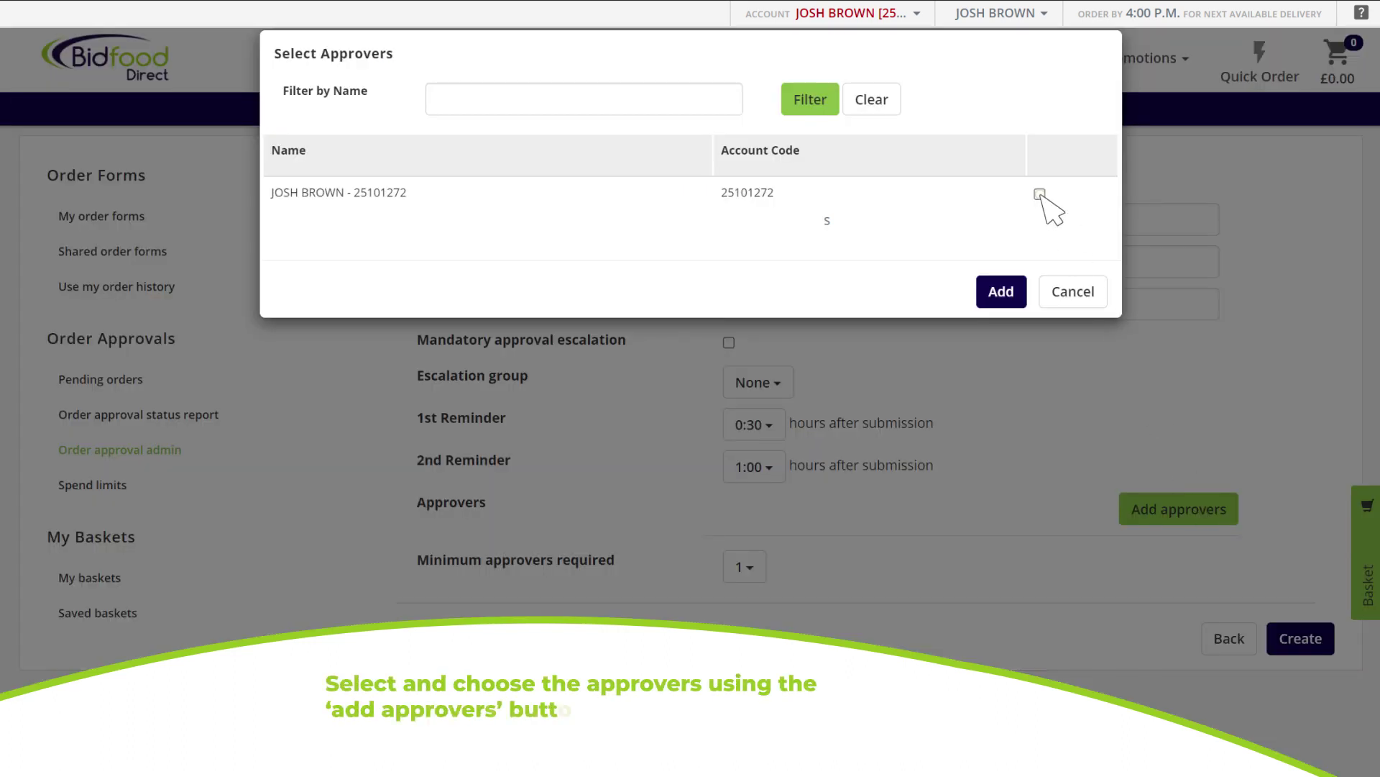
left_click(1039, 194)
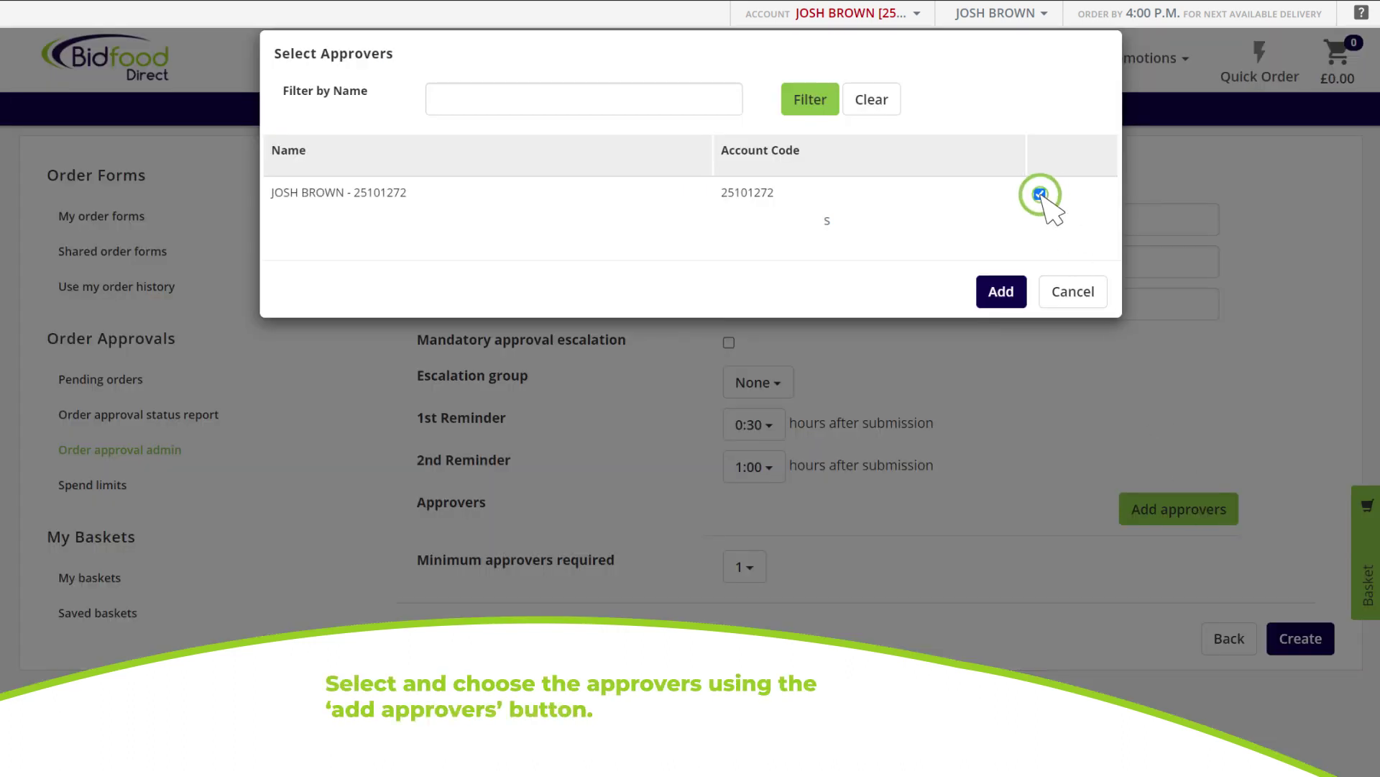
left_click(1093, 291)
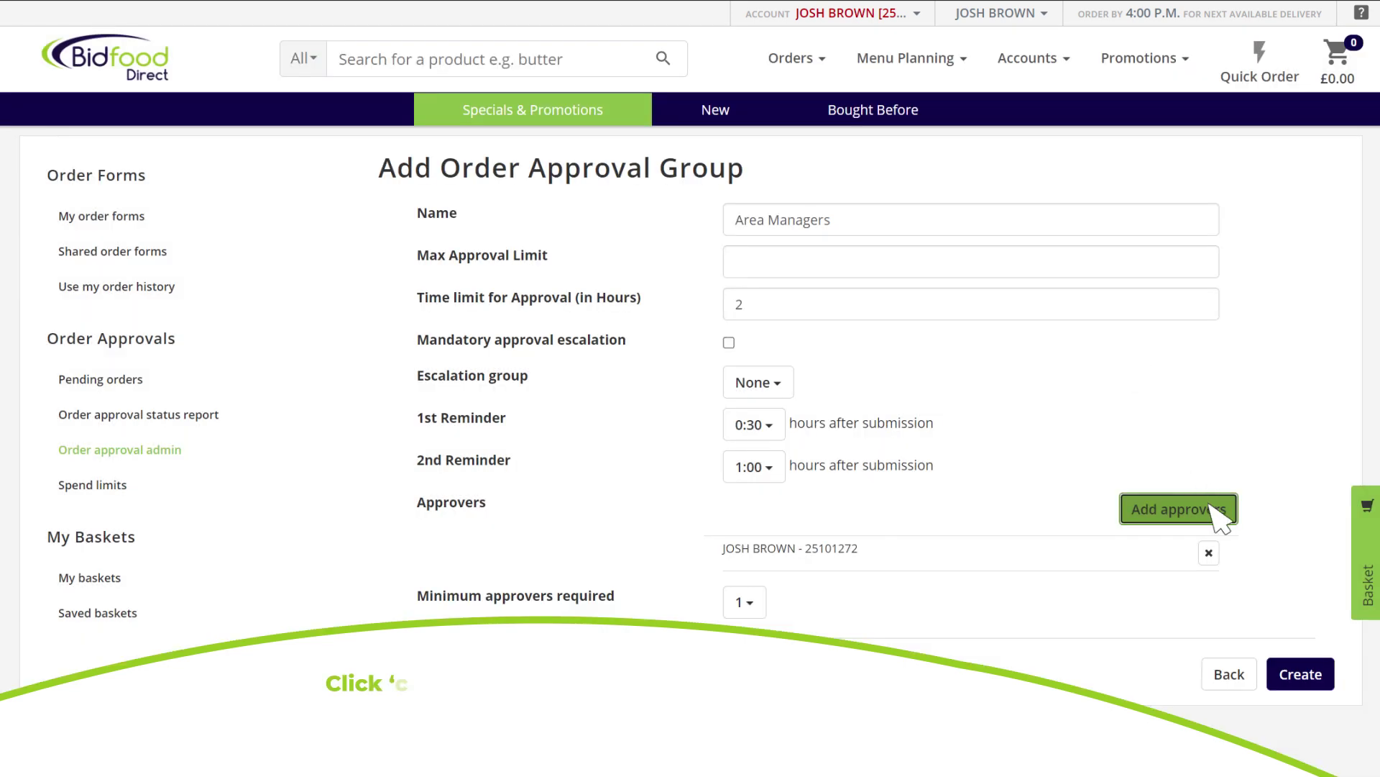
left_click(1304, 677)
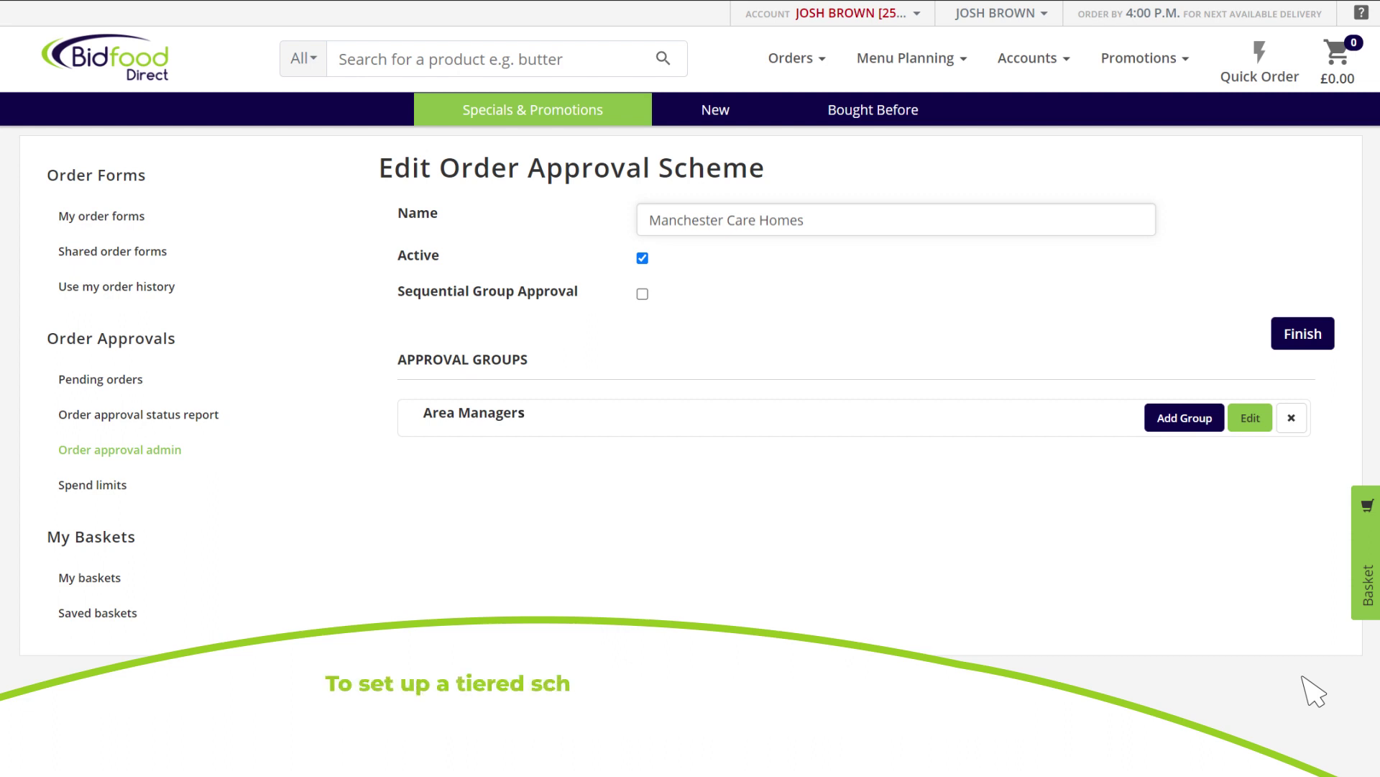
Add a group under Area Managers named Care Home Managers with a 500 approval limit, 2-hour time limit and mandatory escalation to Area Manager
left_click(1185, 419)
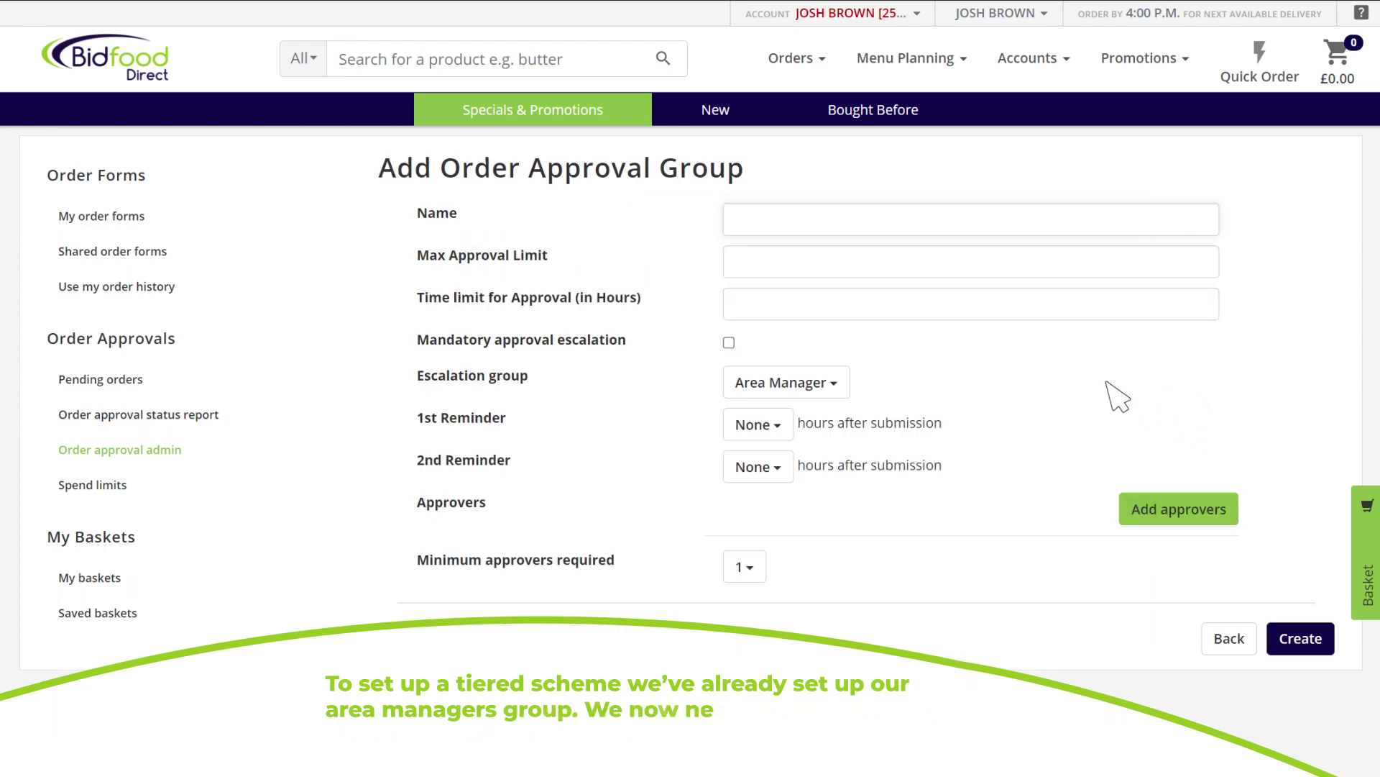
left_click(772, 220)
type("Care Home Managers")
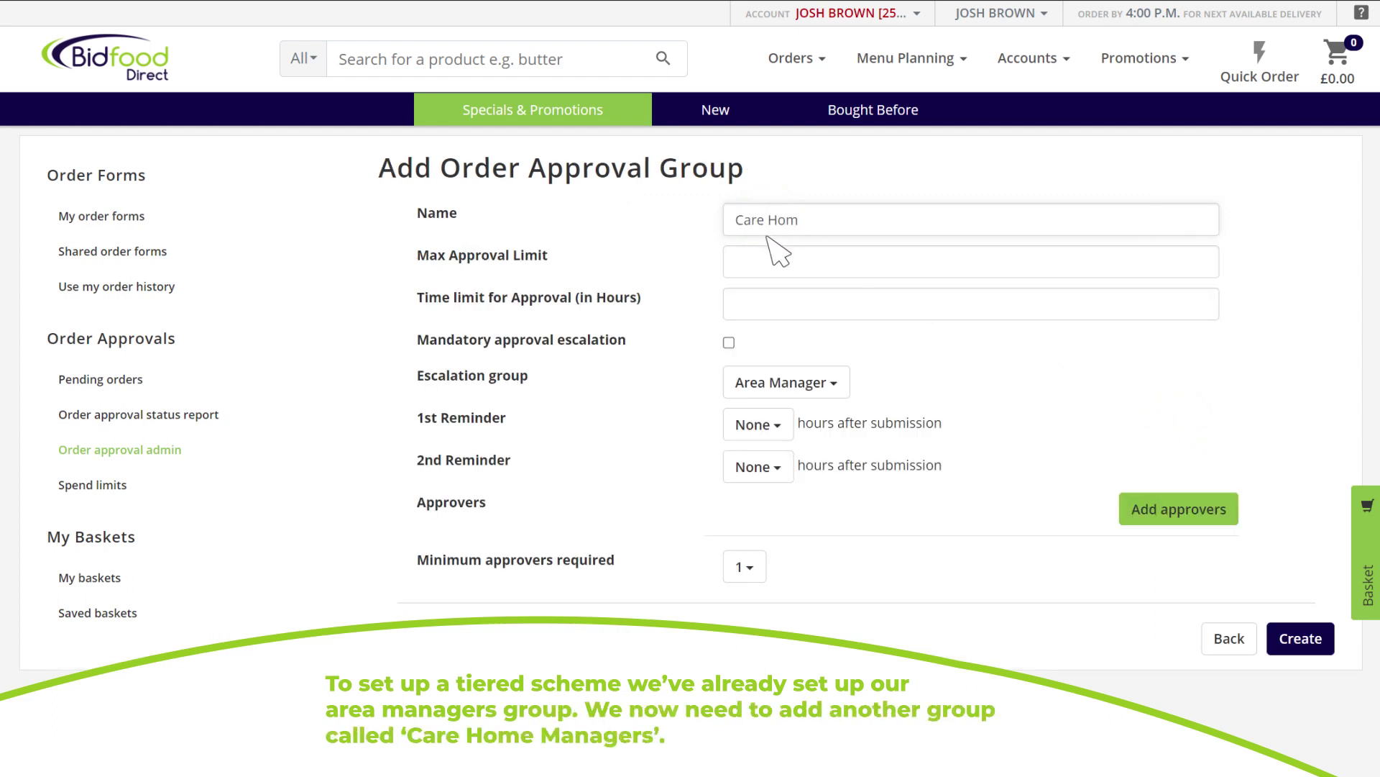
left_click(764, 266)
type("500")
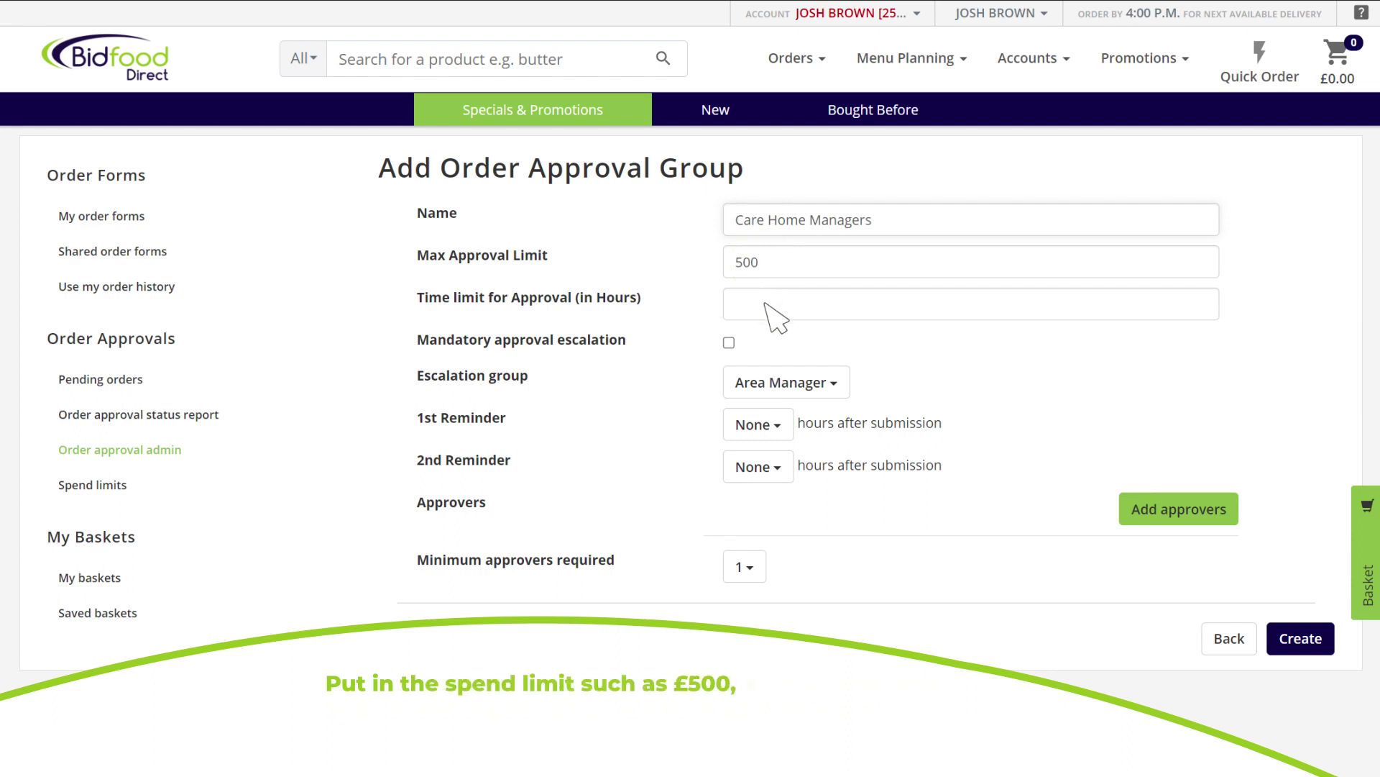
type("2")
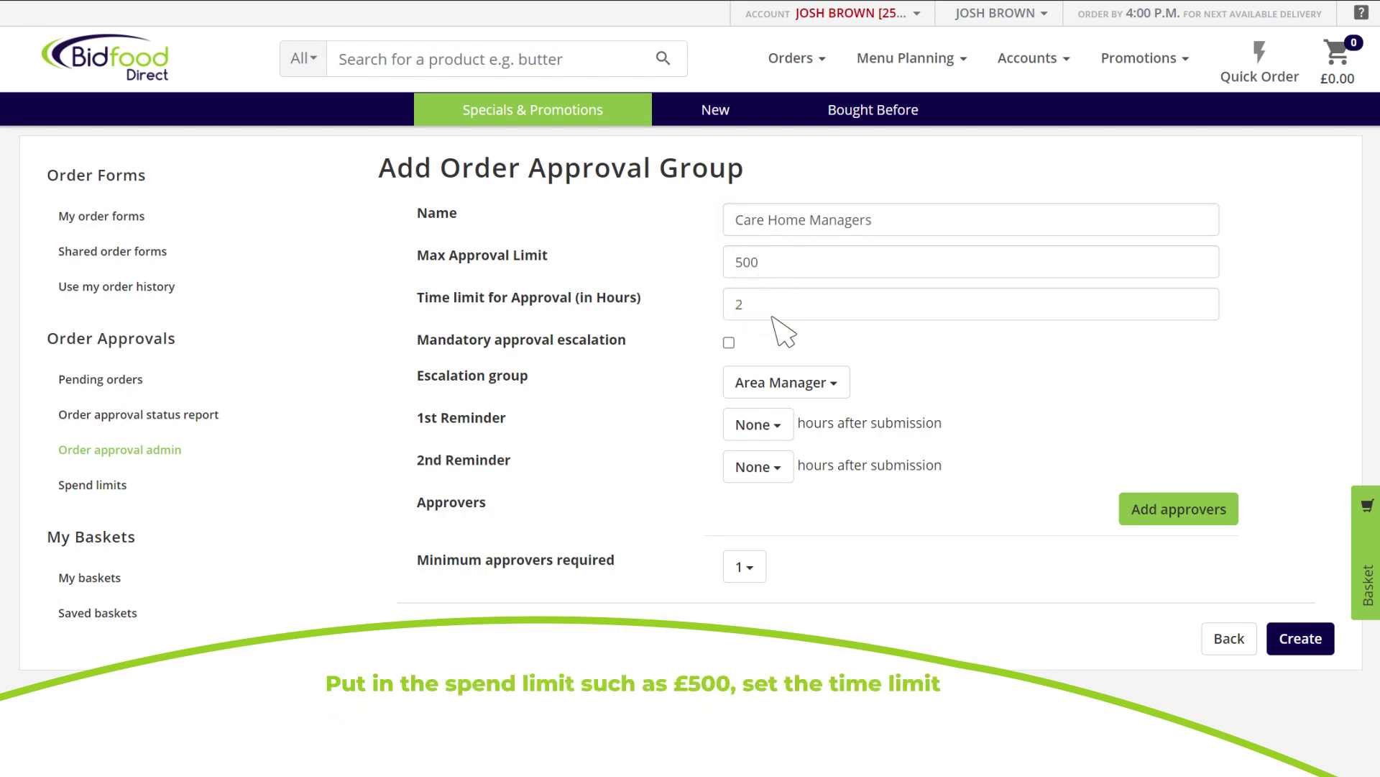
left_click(812, 382)
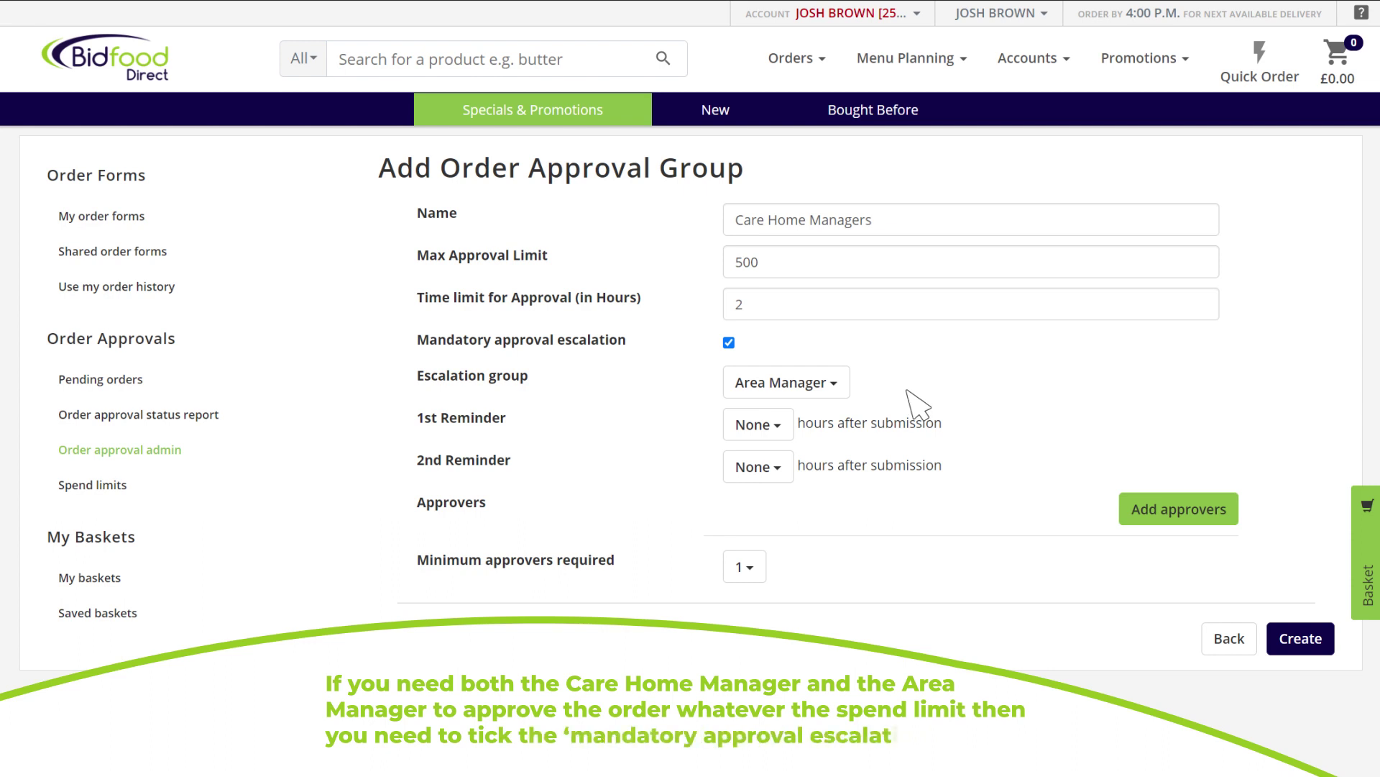
Add the listed account user as an approver and create the Care Home Managers group
left_click(1196, 512)
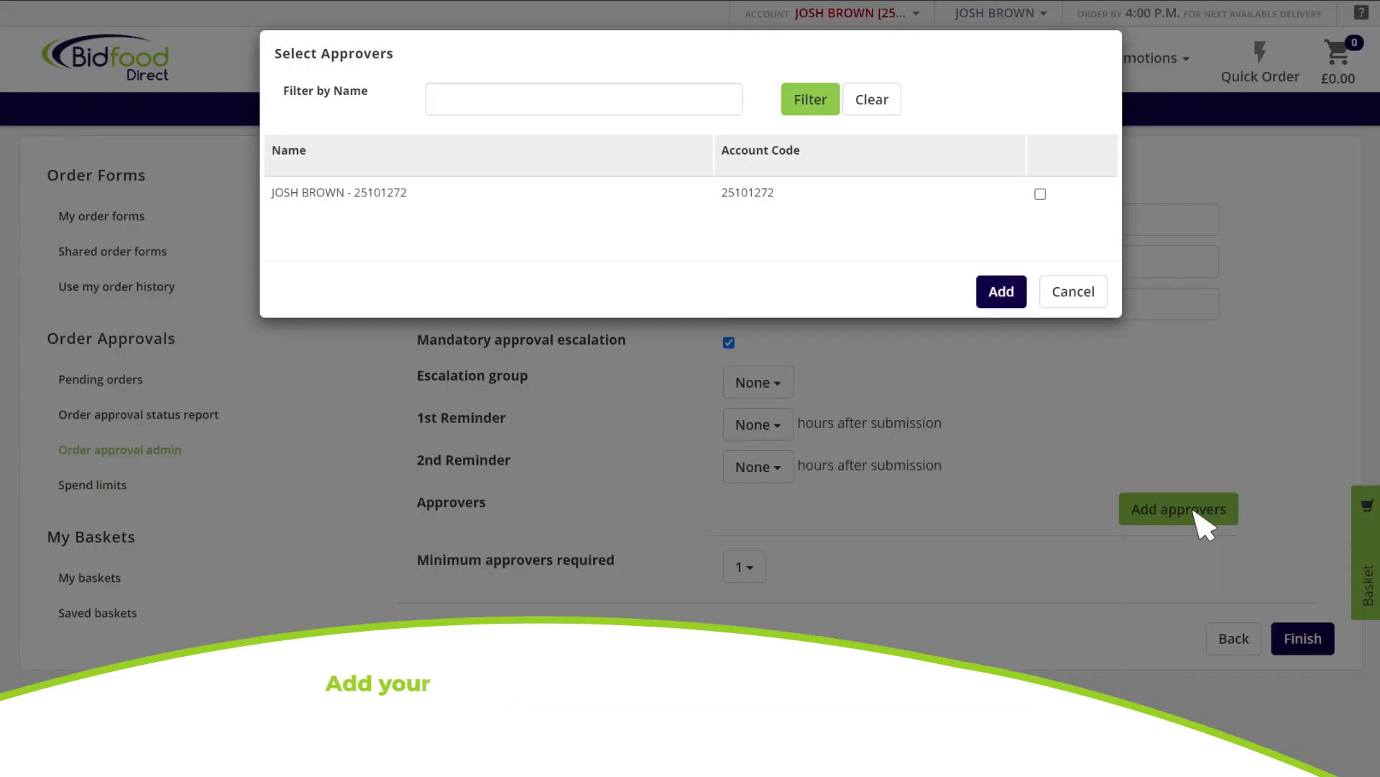
left_click(1040, 193)
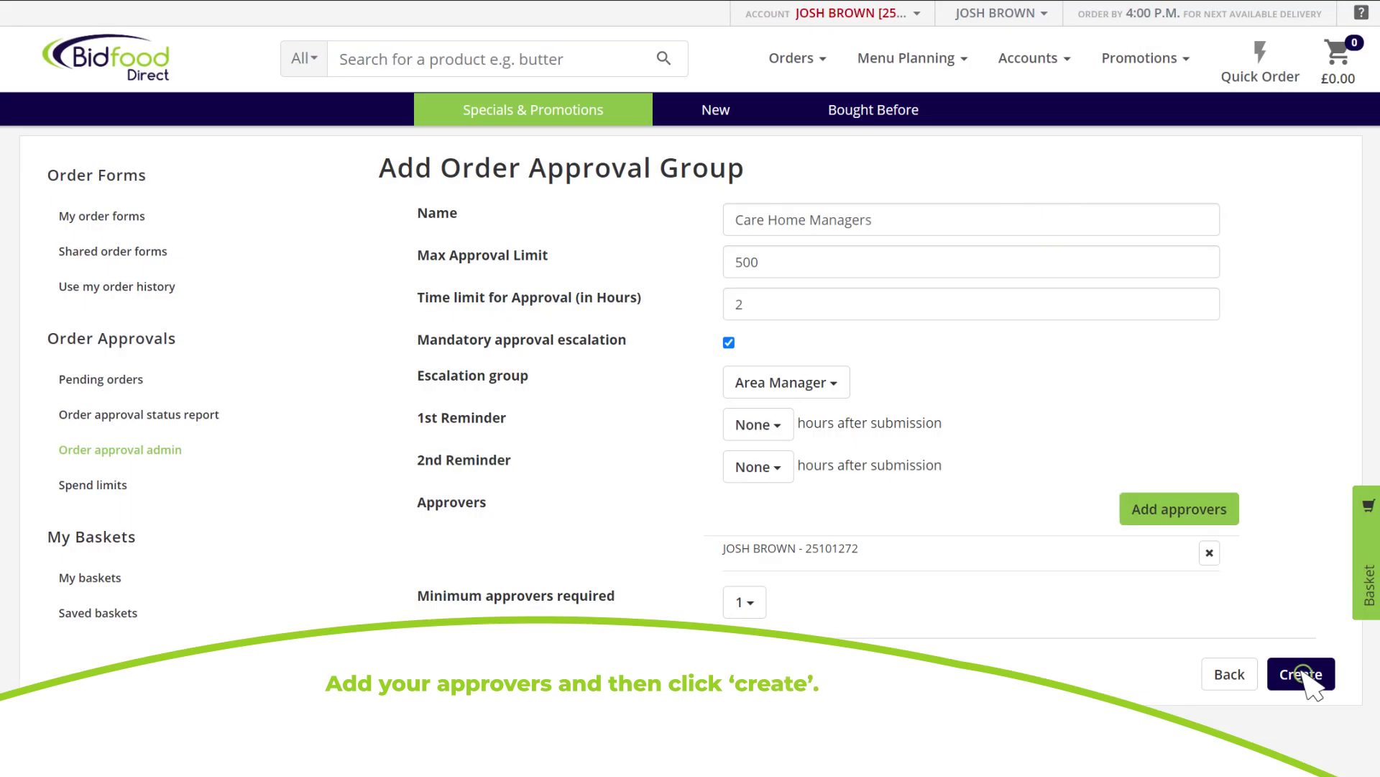
left_click(1302, 673)
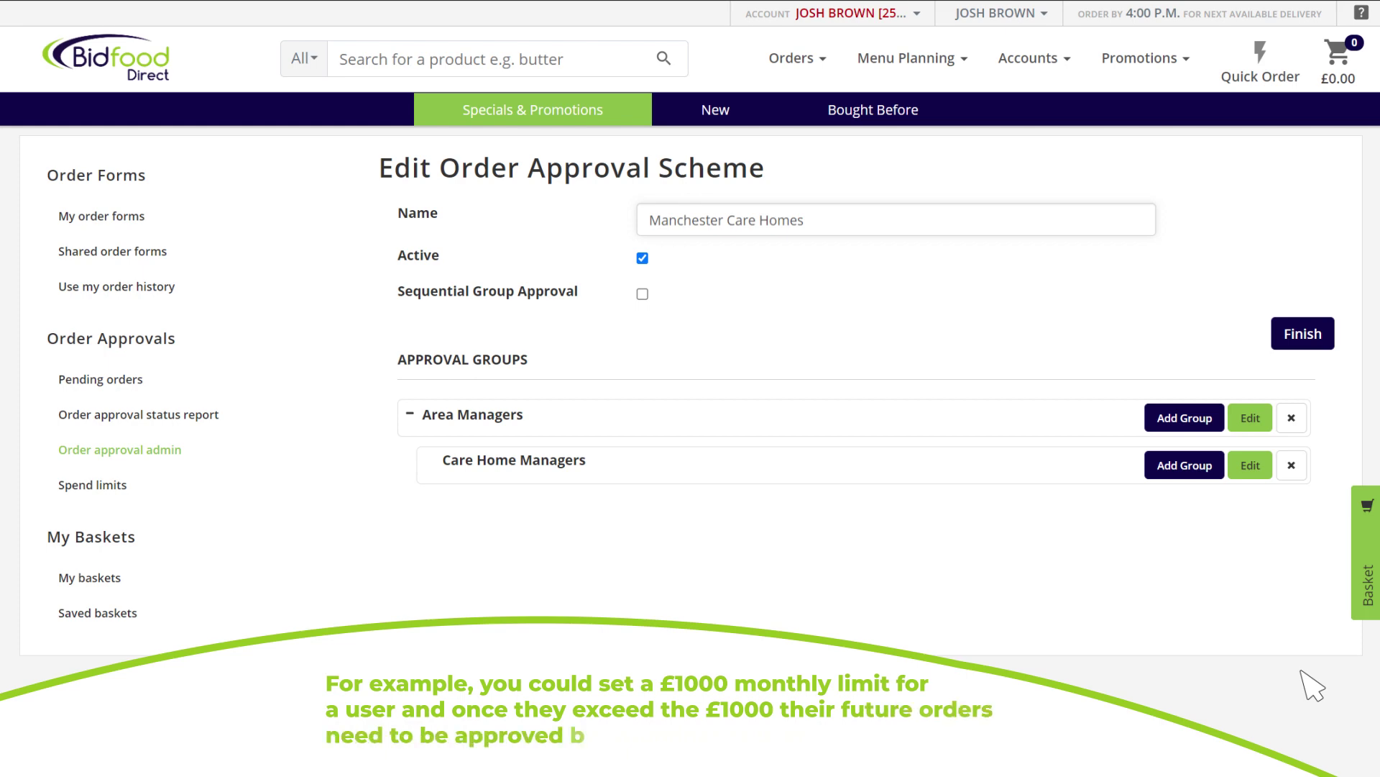
In the spend limits settings, select the customer account and assign it the Manchester Care Homes scheme with the Area Manager approval group
left_click(111, 486)
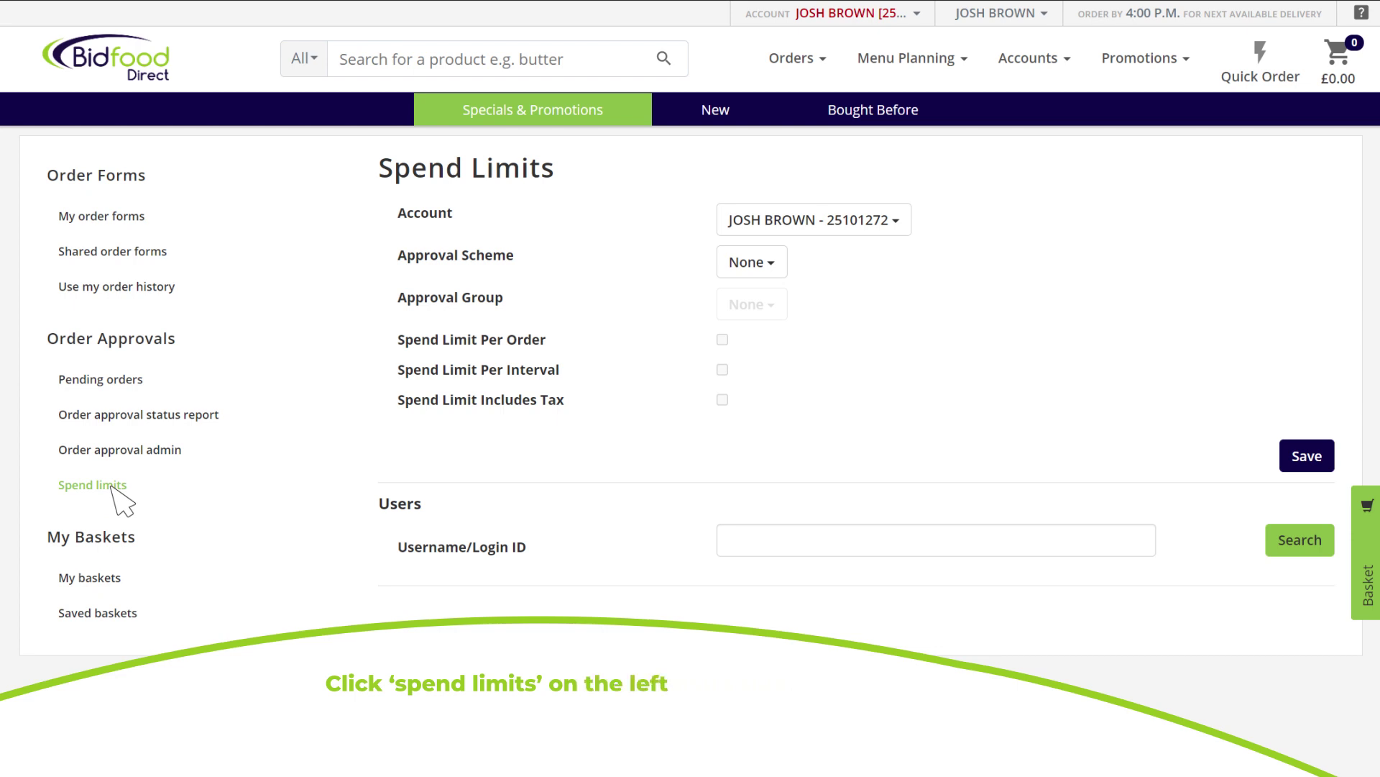
left_click(896, 219)
left_click(903, 281)
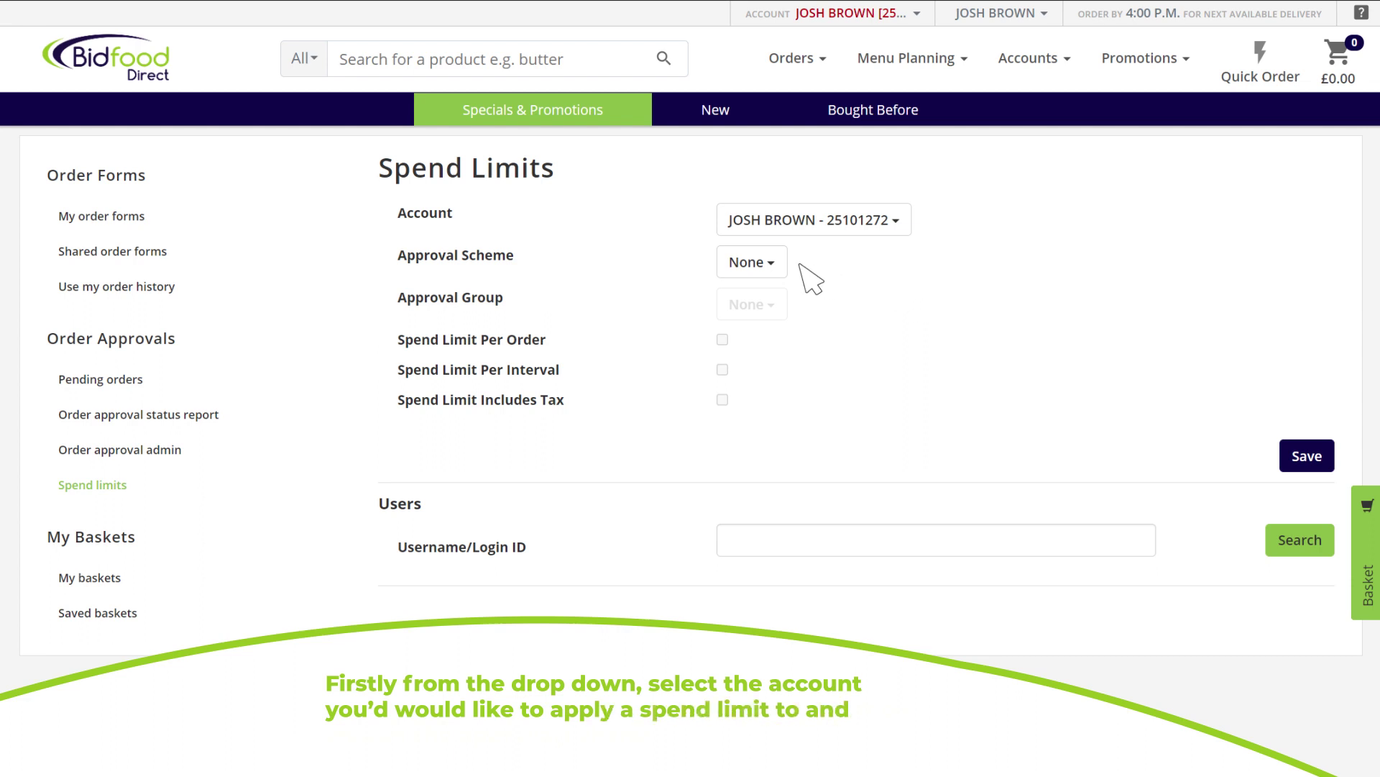
left_click(772, 261)
left_click(837, 348)
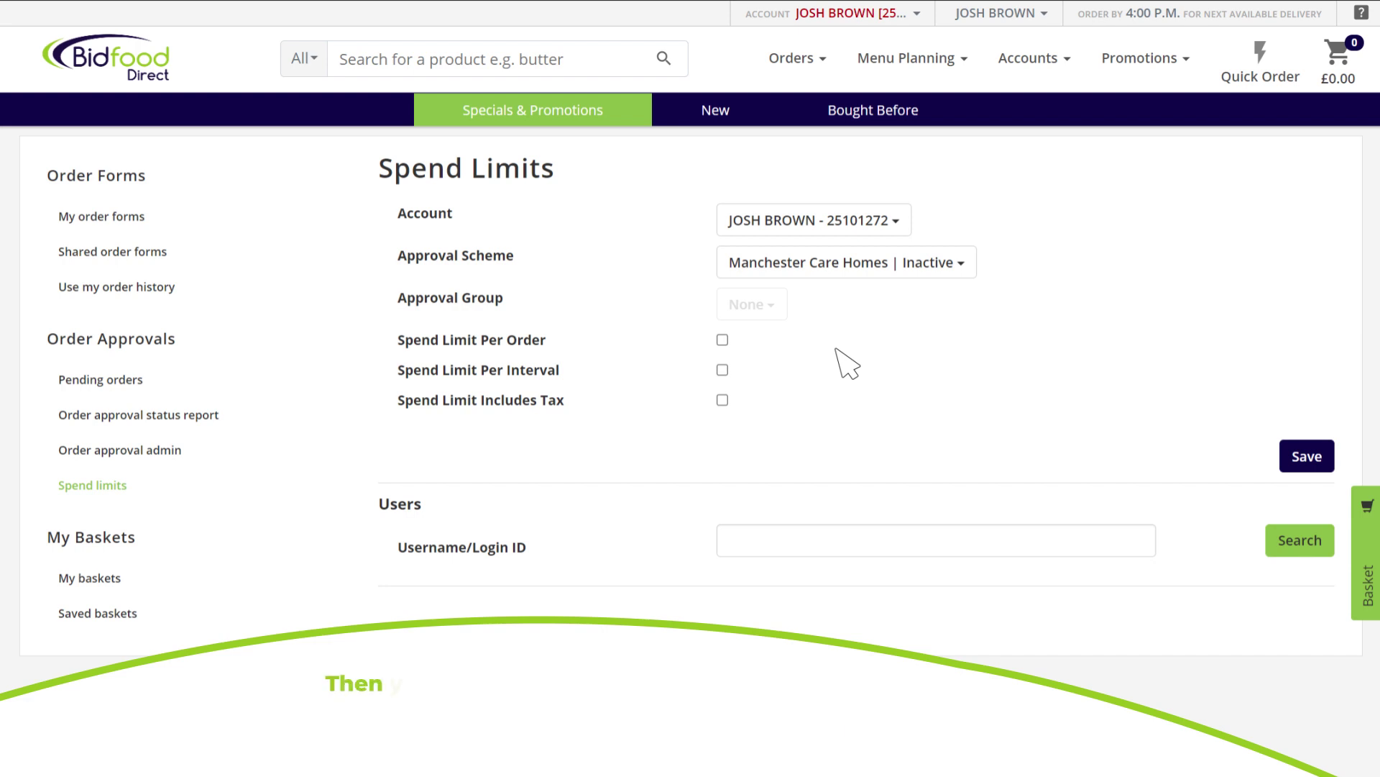
left_click(748, 306)
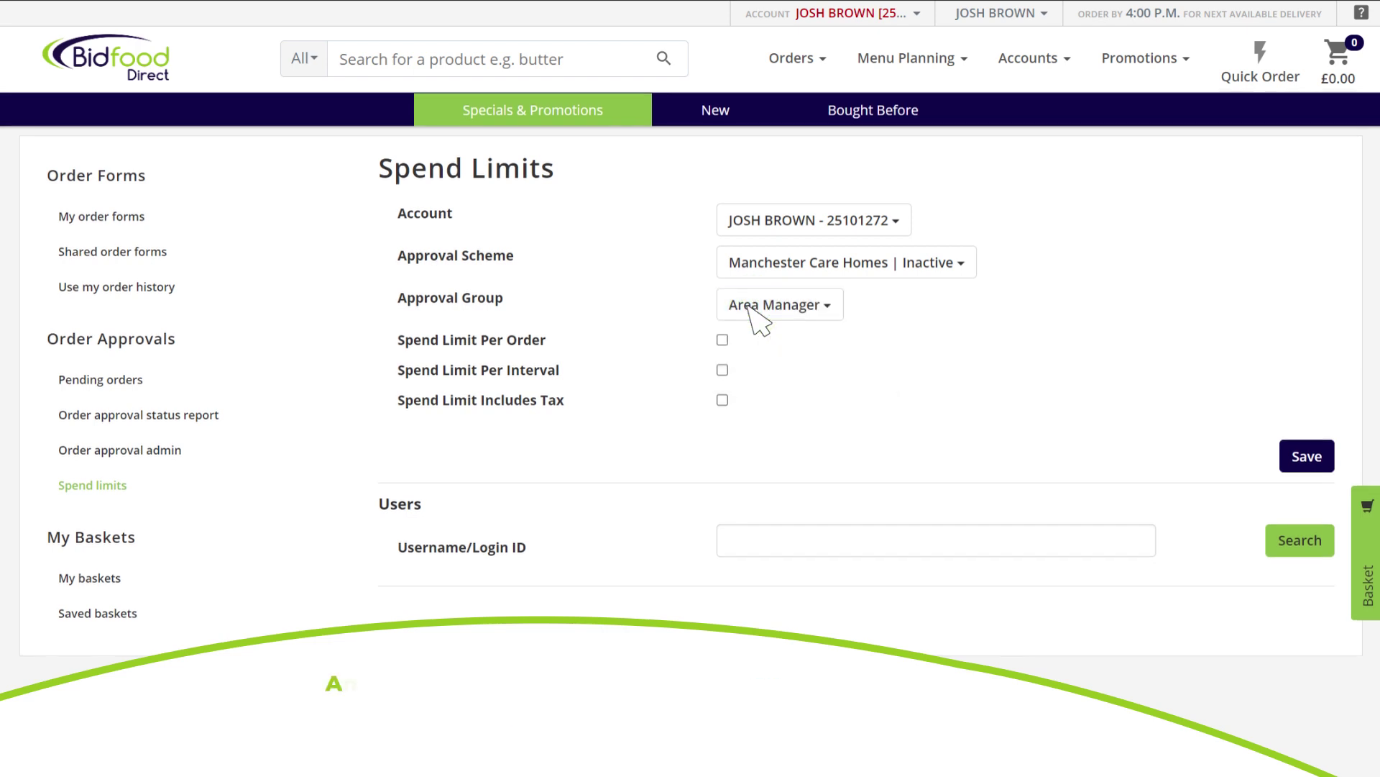
Enable a spend limit per interval for the account, with Month as the time interval and a value of 1000.00
left_click(722, 339)
left_click(722, 340)
left_click(722, 370)
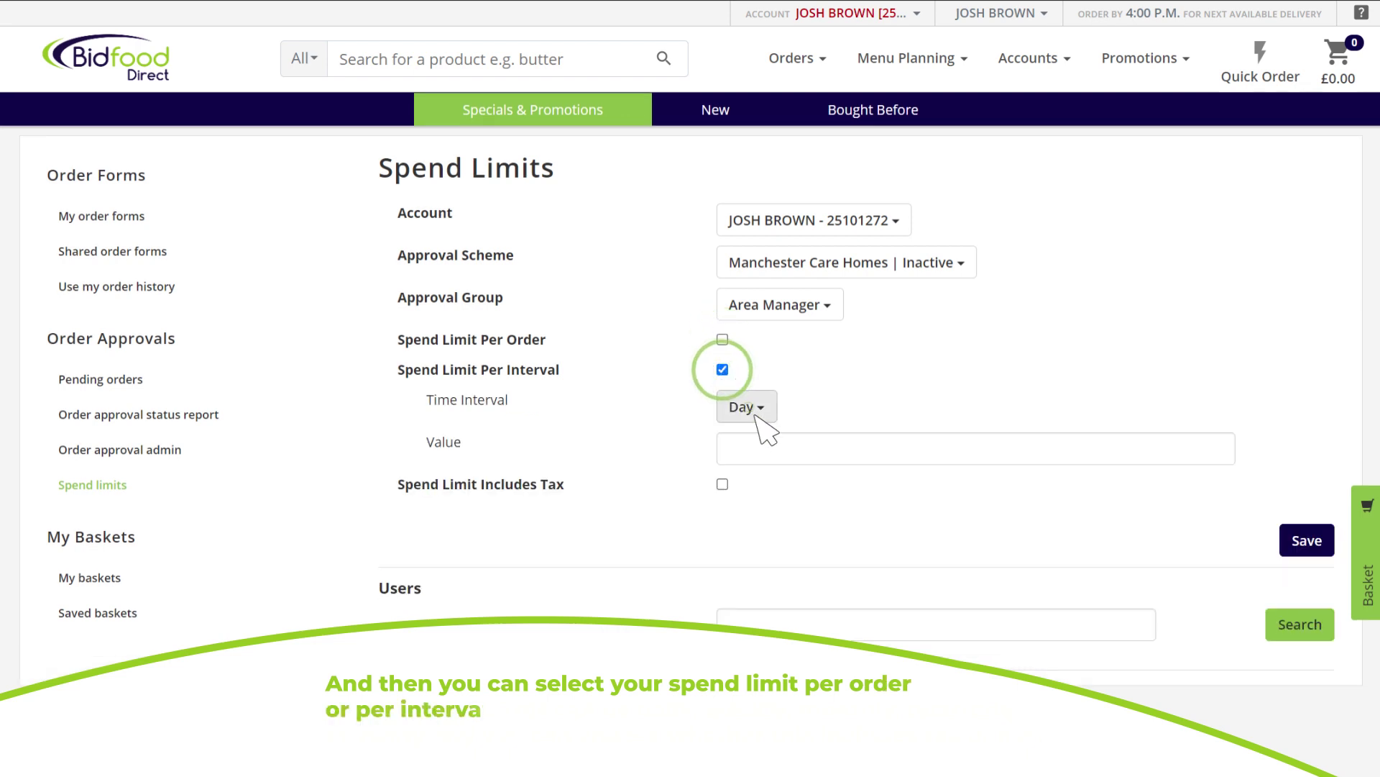
left_click(748, 408)
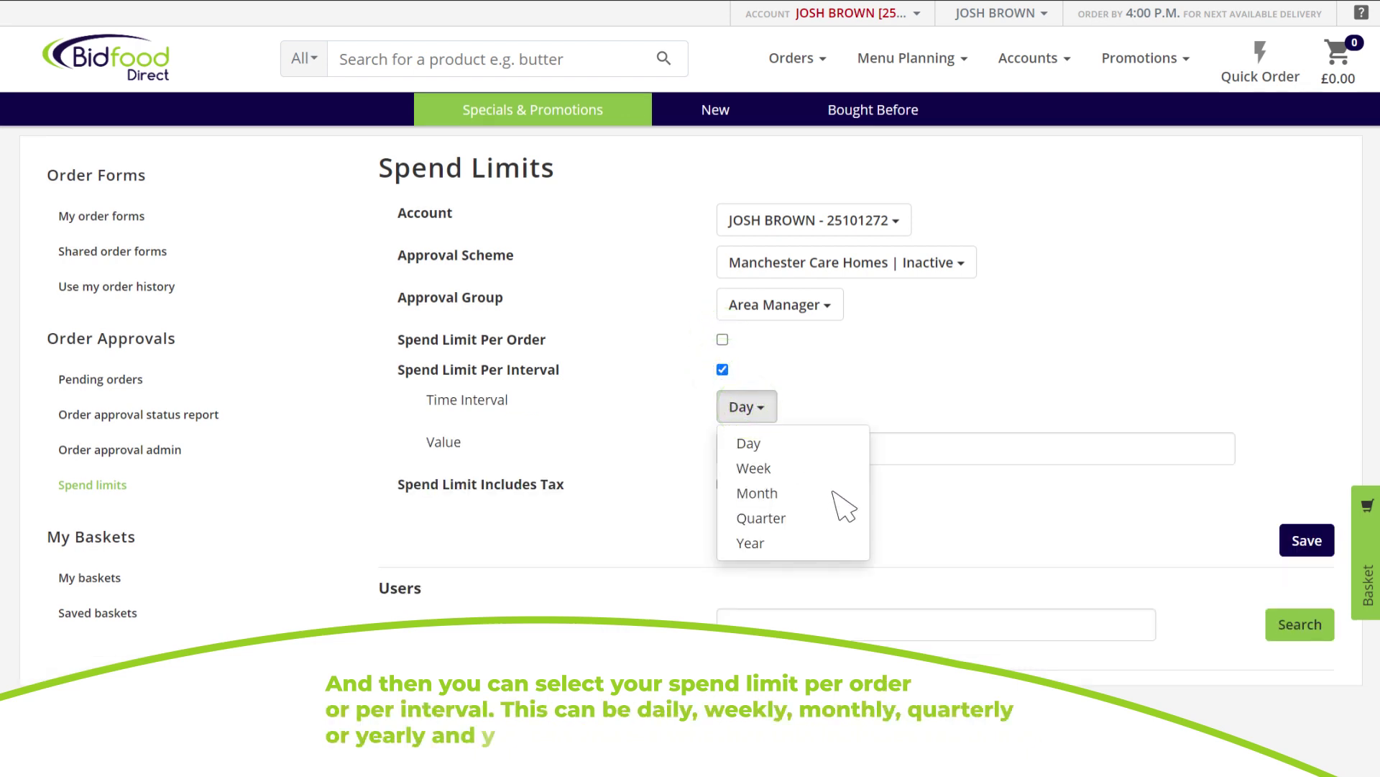
left_click(797, 495)
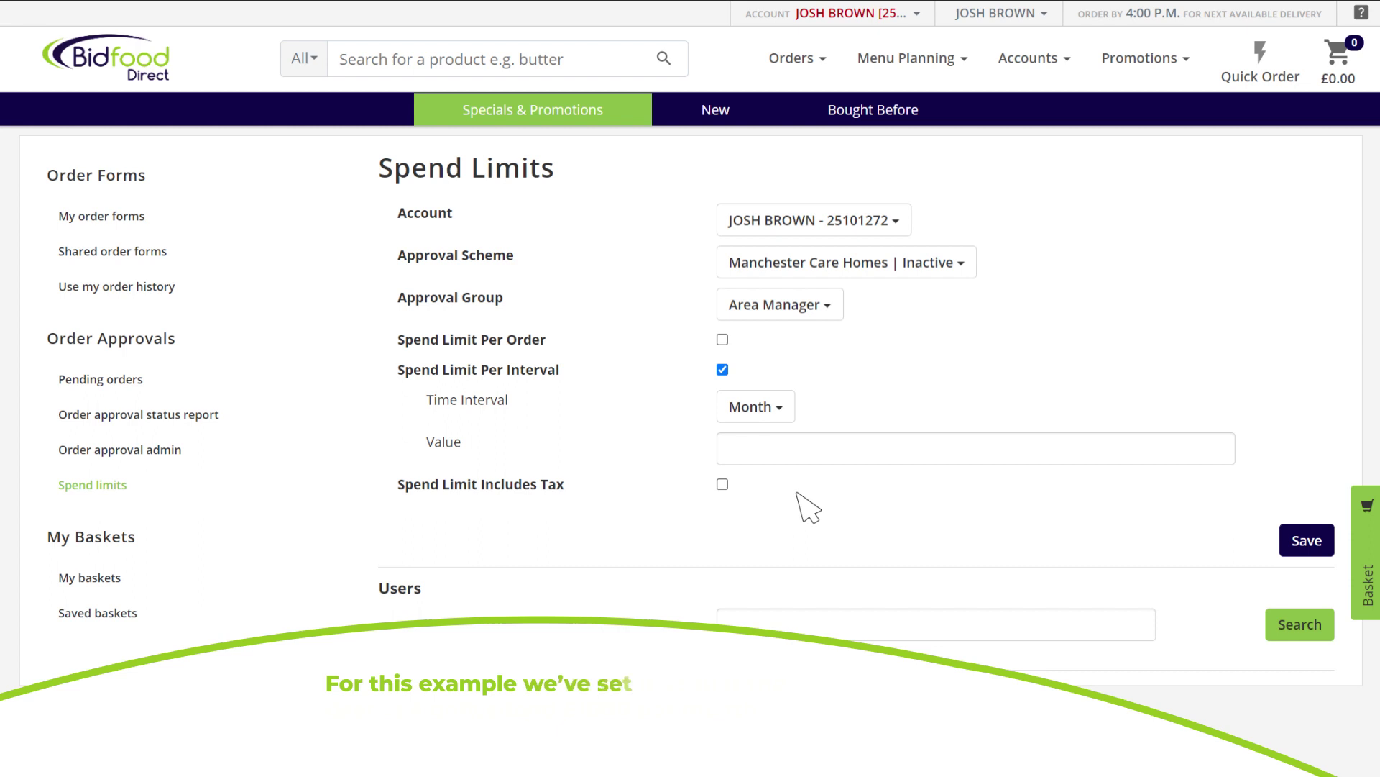
left_click(739, 449)
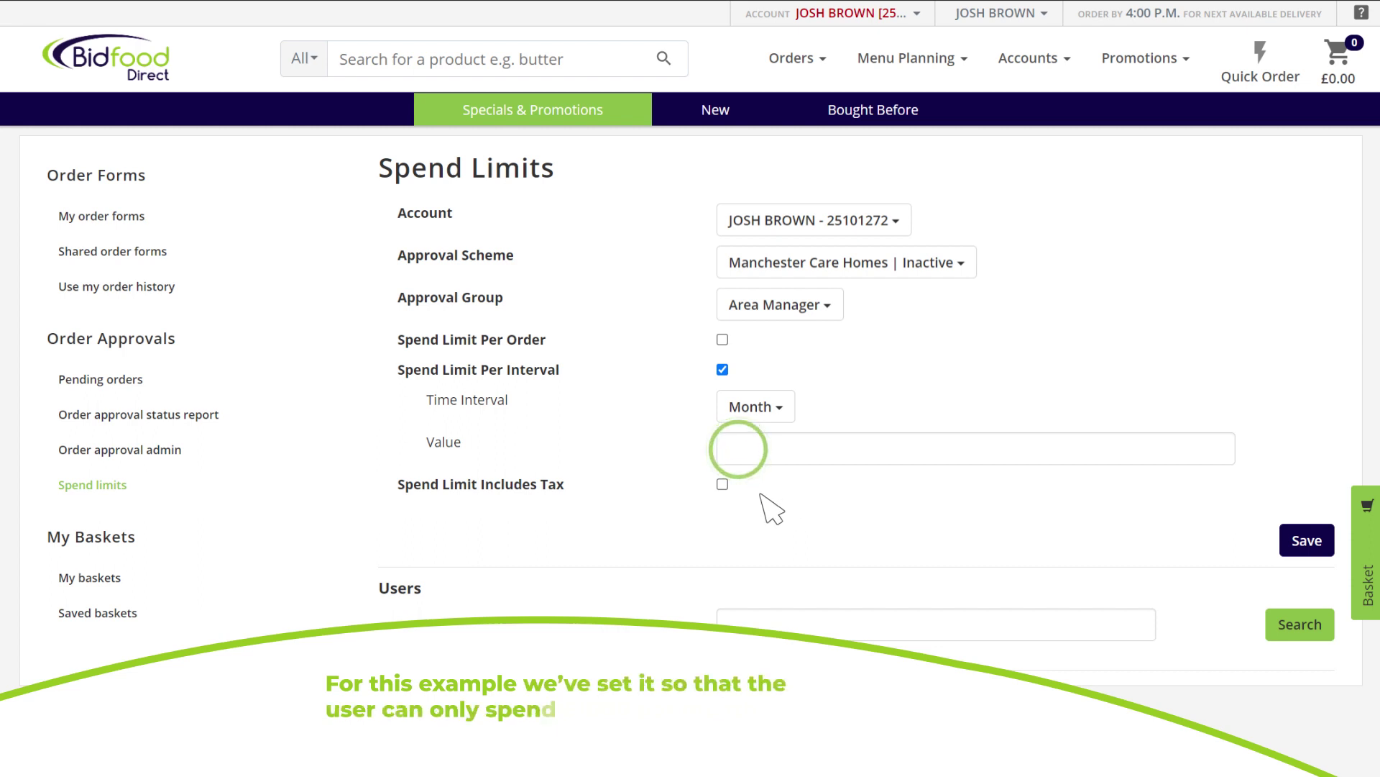
type("1000.00")
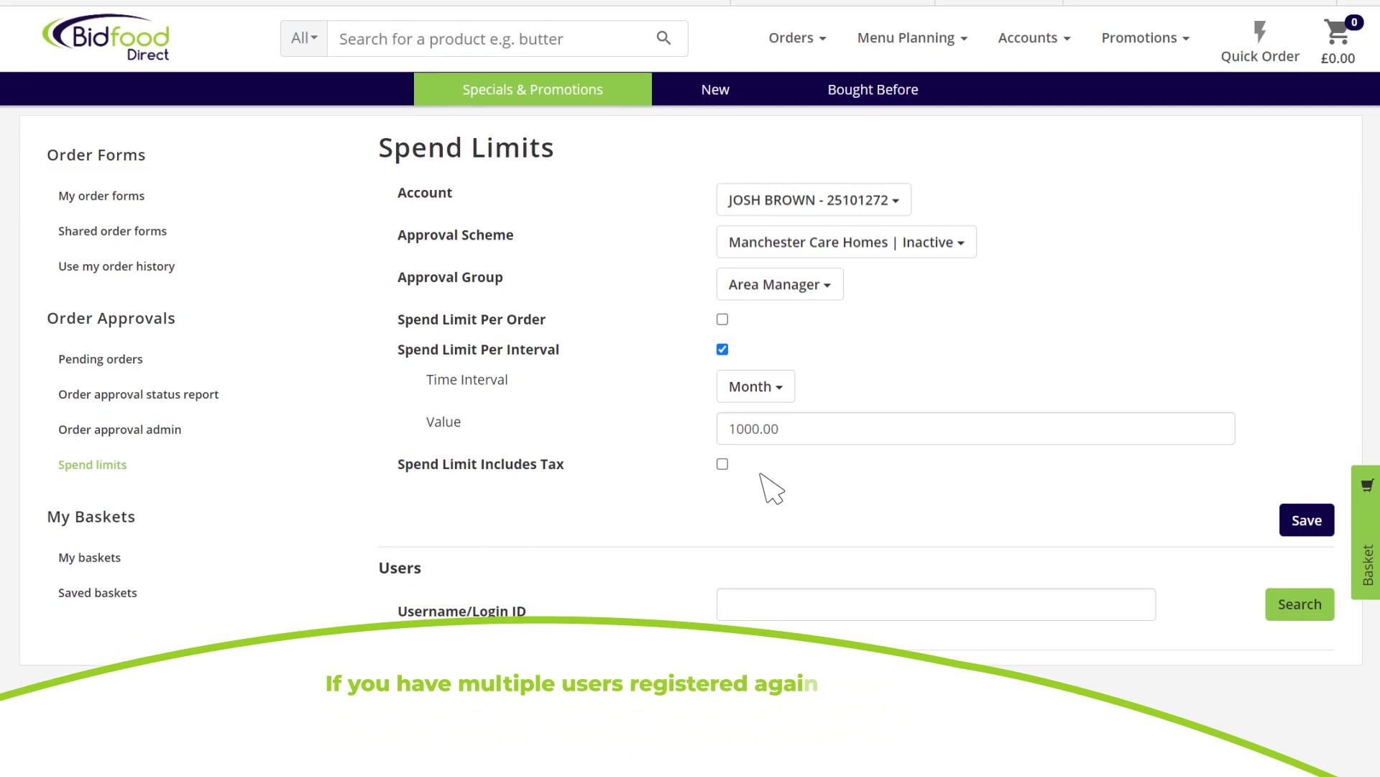
Search for users registered on the account by username or login ID, leaving the search term blank
left_click(745, 624)
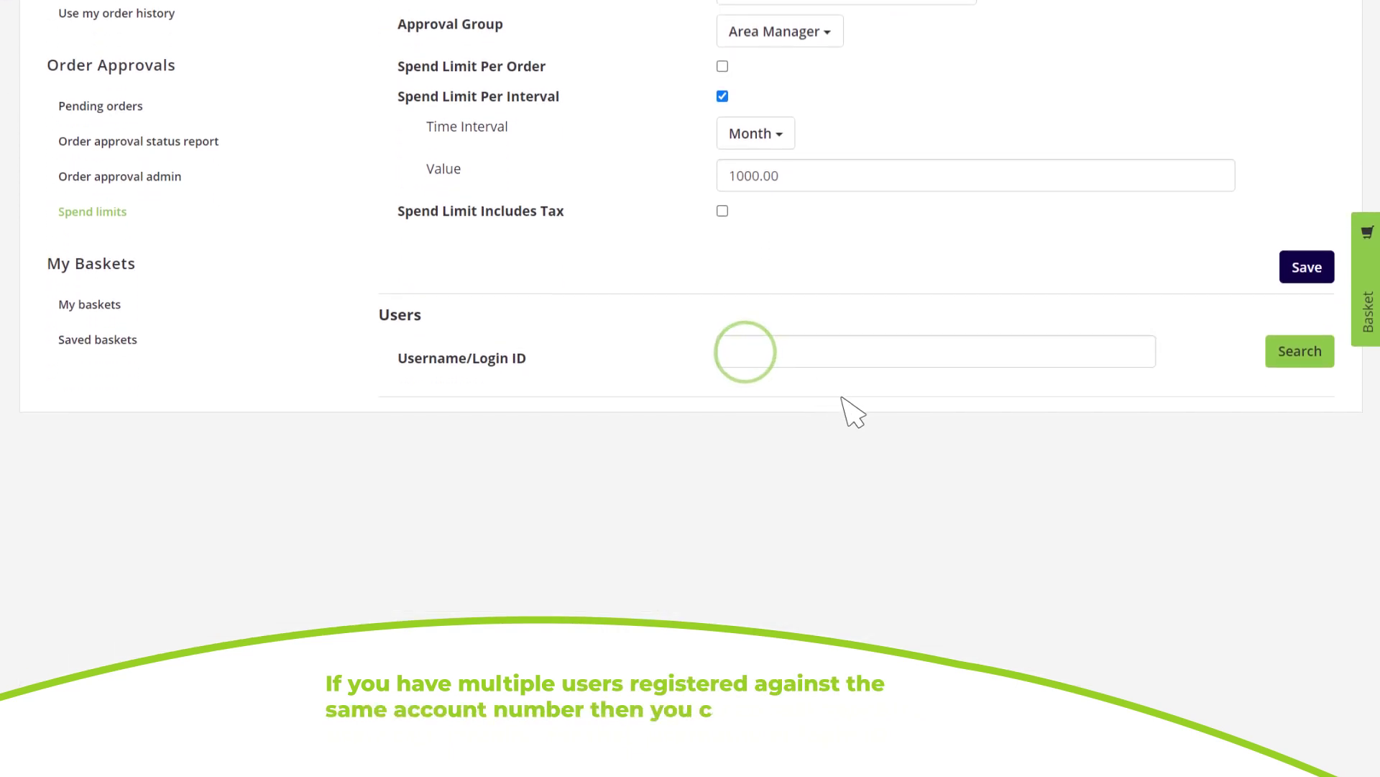
left_click(1300, 351)
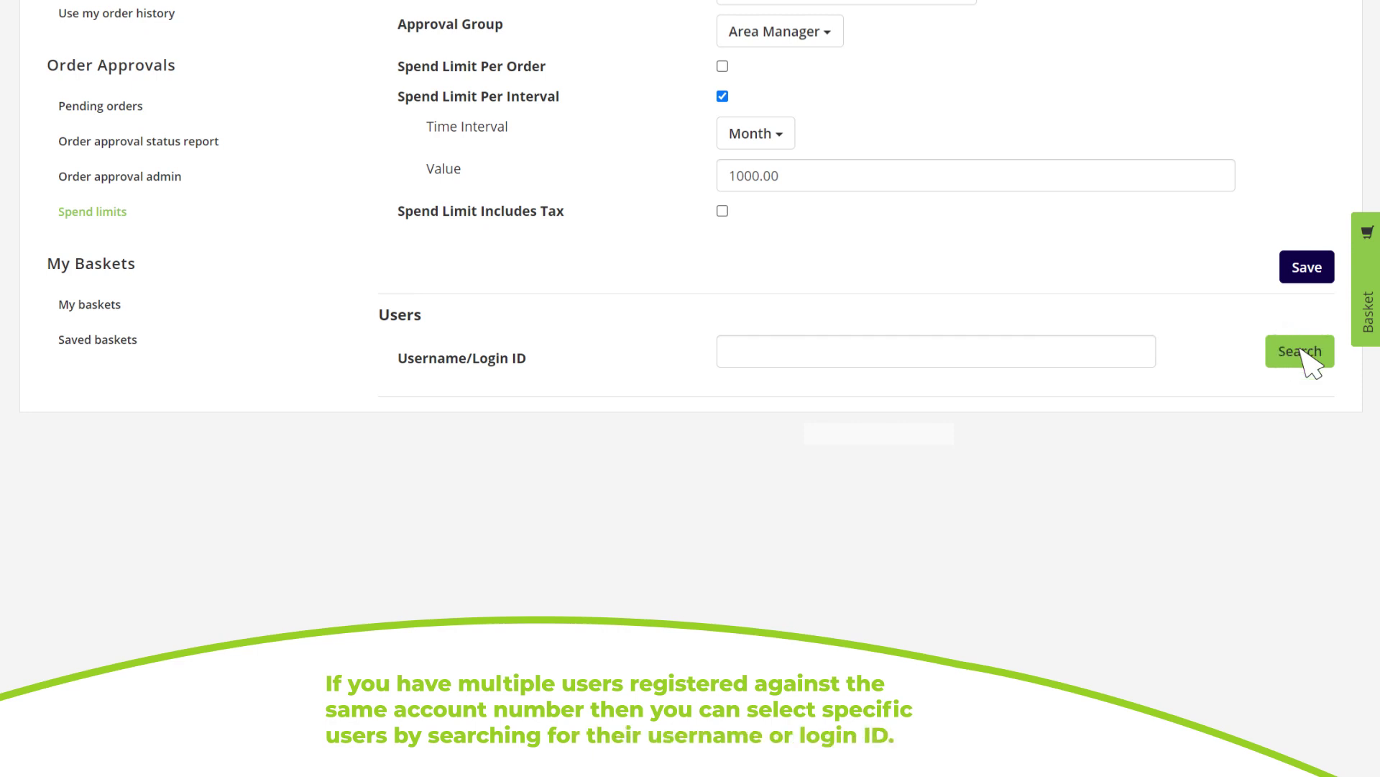
scroll(1309, 339, "up", 4)
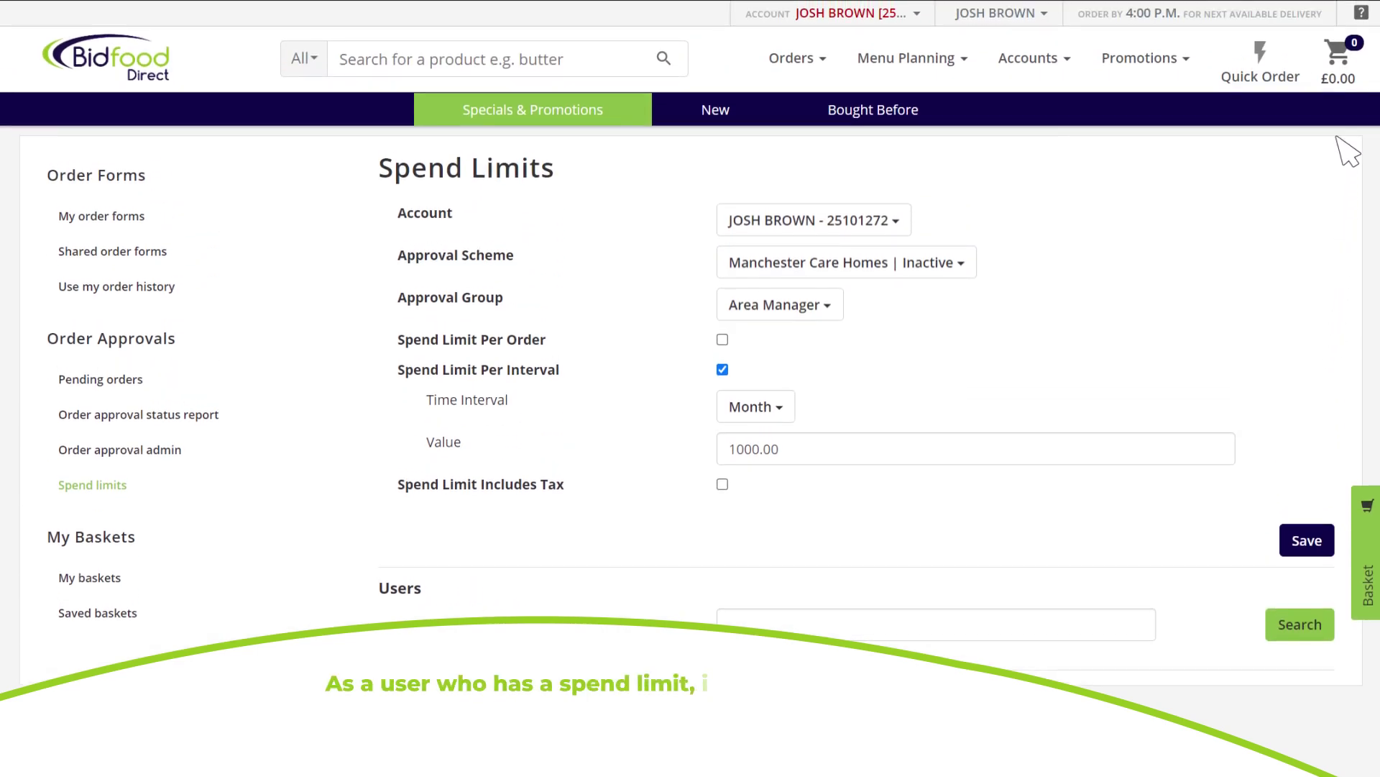
Open the basket, check the remaining spend limit before approval is needed, and dismiss the message
left_click(1341, 78)
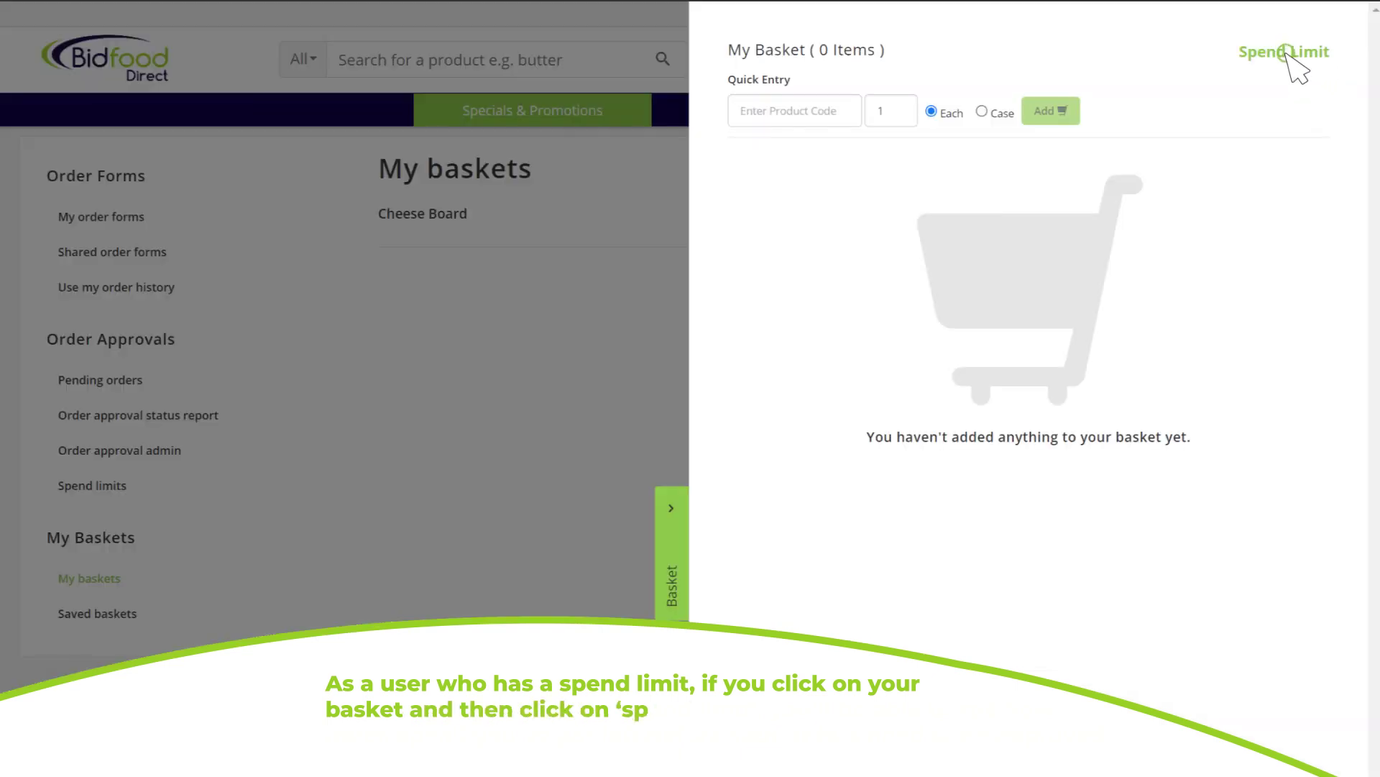
left_click(1286, 55)
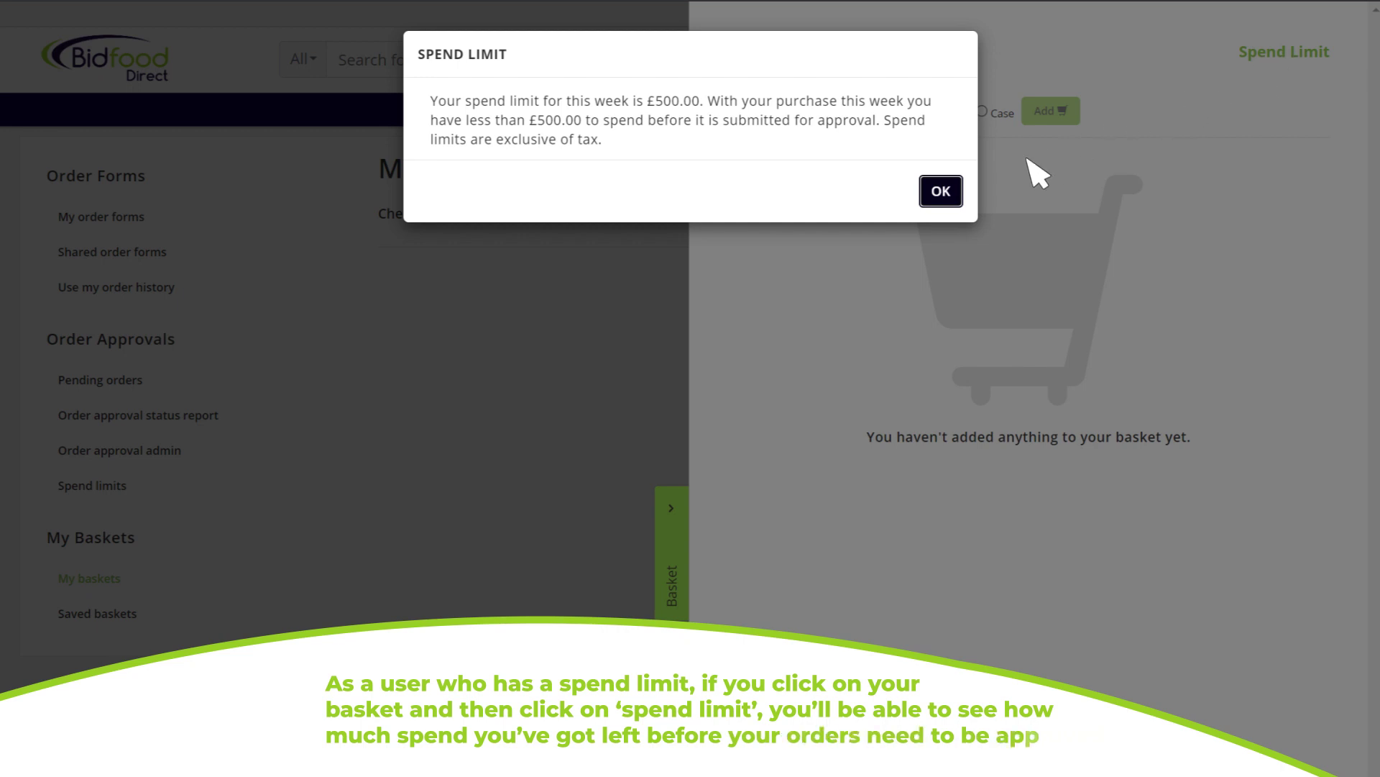
left_click(944, 192)
left_click(941, 191)
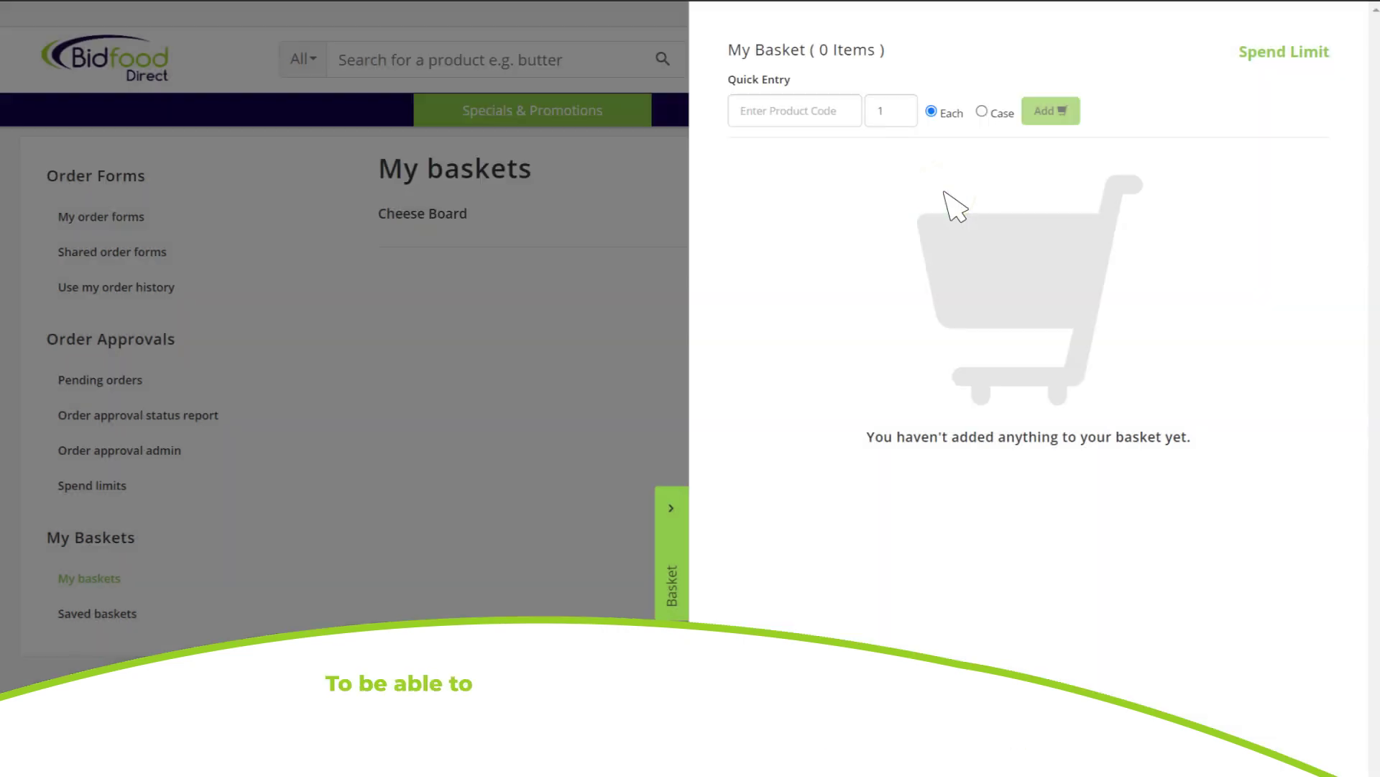